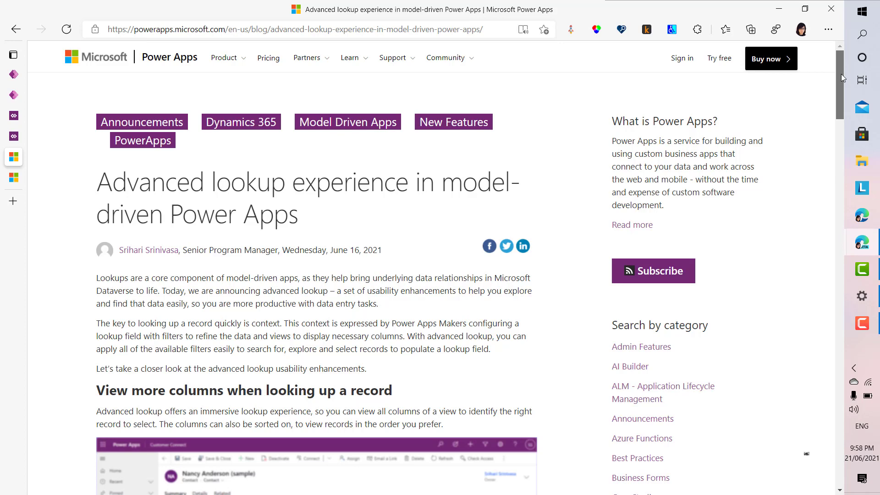
Step: Read through the advanced lookup article, covering extra columns, typeahead search, exploring data, filters and multiple-record lookups
left_click_drag(840, 73, 834, 116)
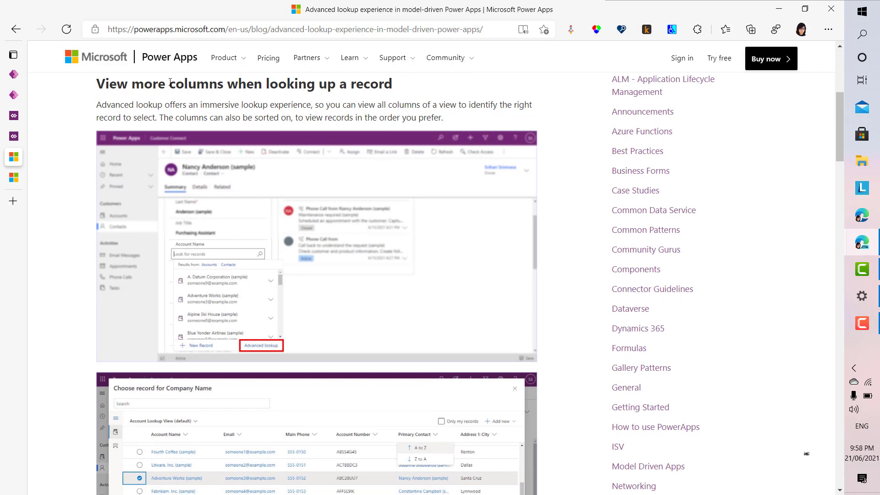
left_click_drag(170, 82, 414, 92)
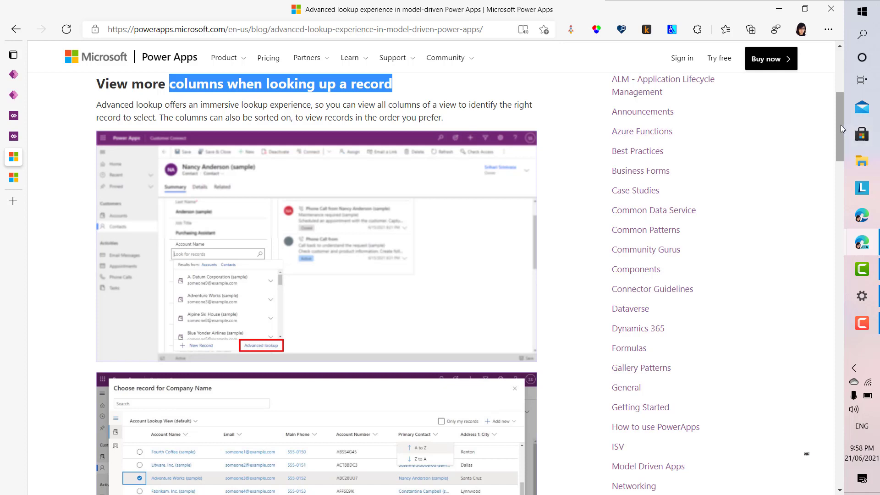
left_click_drag(839, 125, 834, 164)
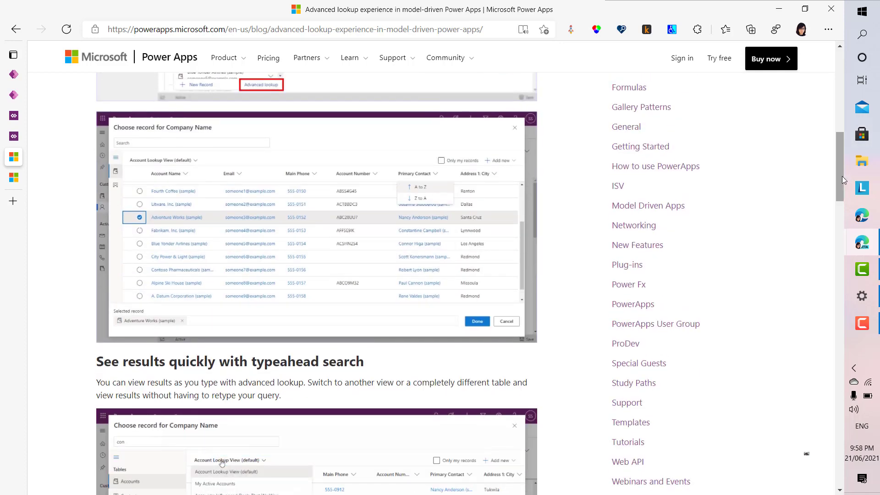
left_click_drag(841, 175, 835, 215)
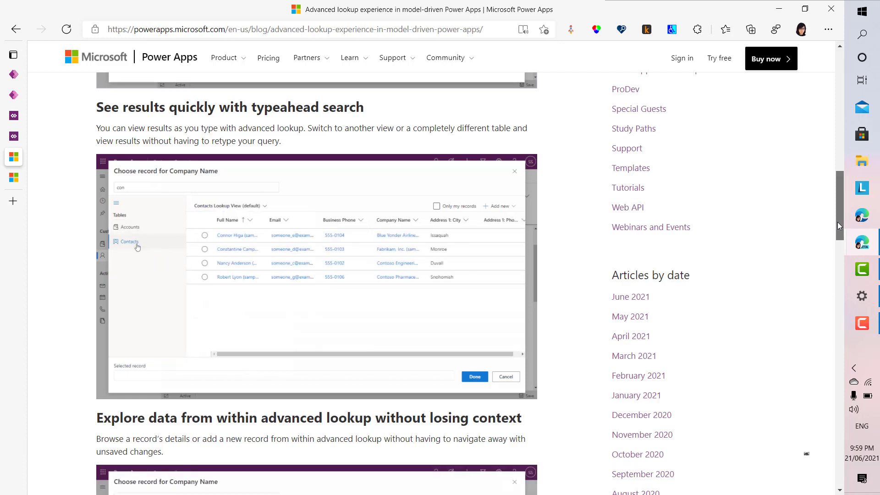
left_click_drag(837, 221, 836, 267)
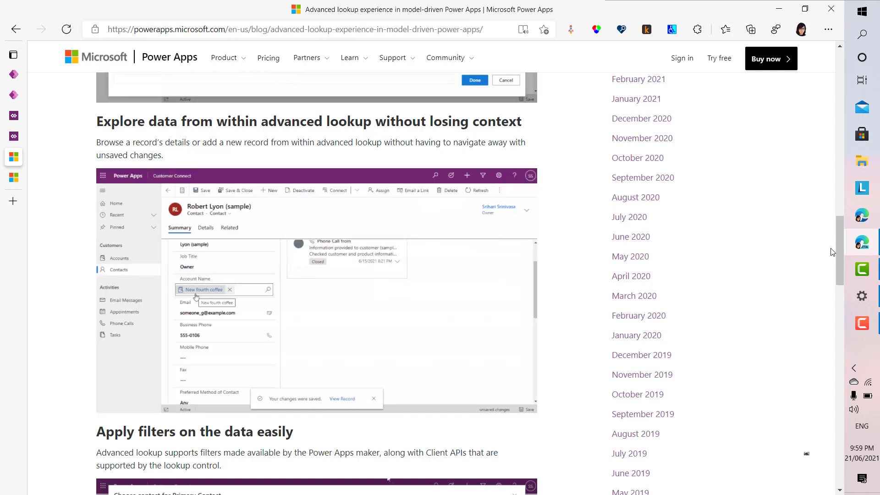
left_click_drag(840, 253, 830, 307)
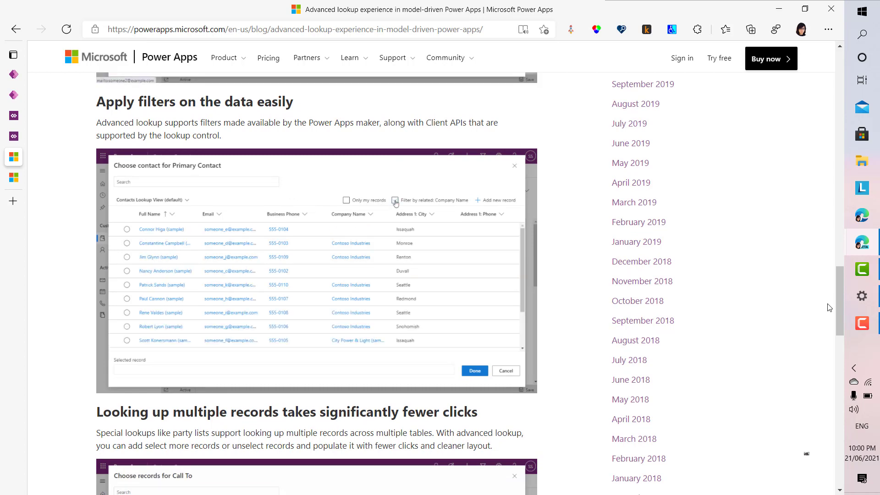
left_click_drag(838, 310, 823, 343)
scroll(824, 343, "down", 1)
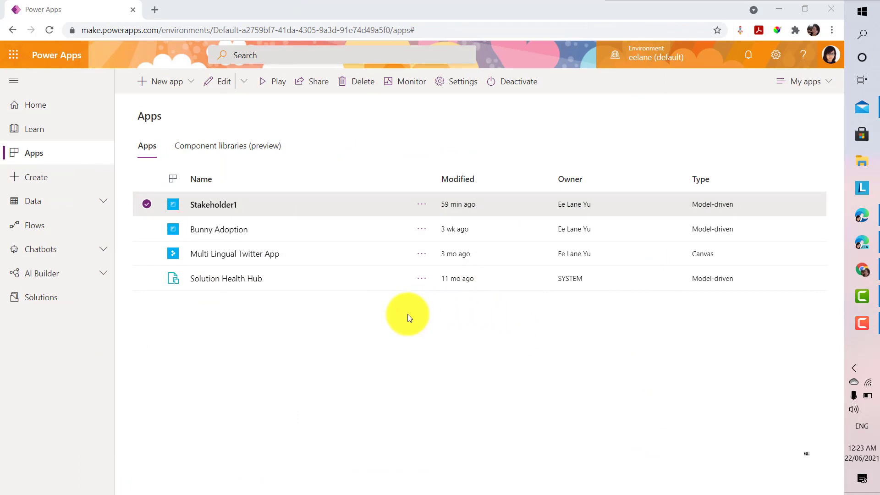
Step: Launch the Stakeholder1 model-driven app and open the Hogwarts School of Witchcraft and Wizardy account
left_click(223, 207)
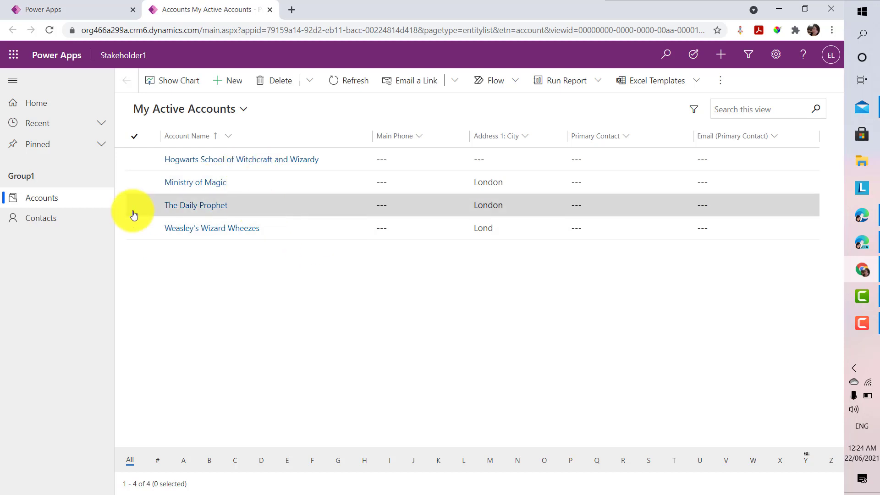
left_click(298, 162)
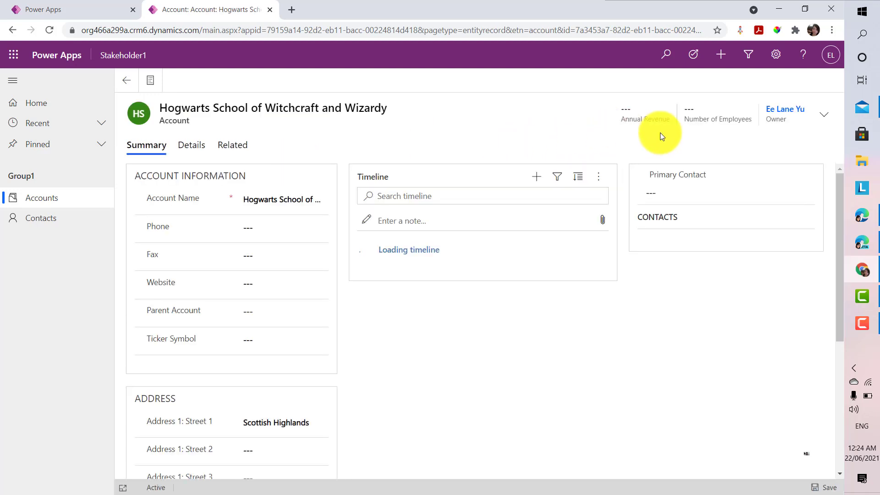
Step: In the Primary Contact lookup, turn off filtering by related Company Name and switch to the Active Contacts view
left_click(704, 192)
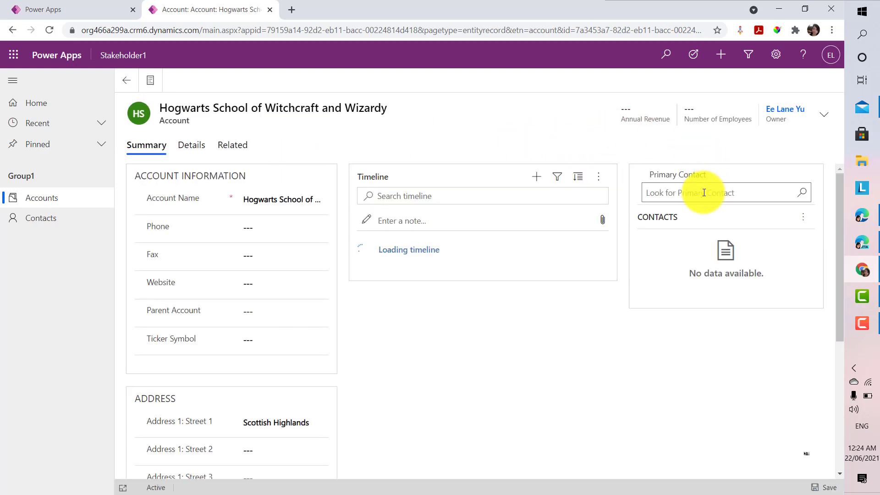
left_click(803, 197)
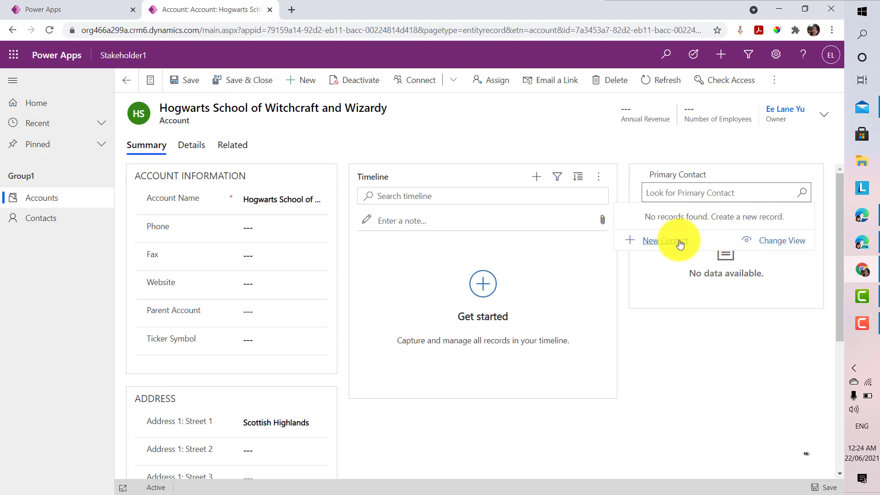
left_click(768, 241)
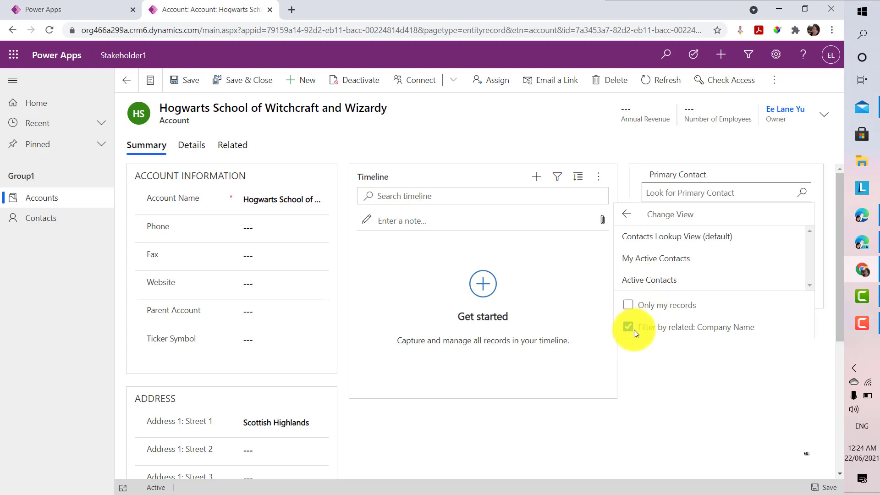
left_click(633, 329)
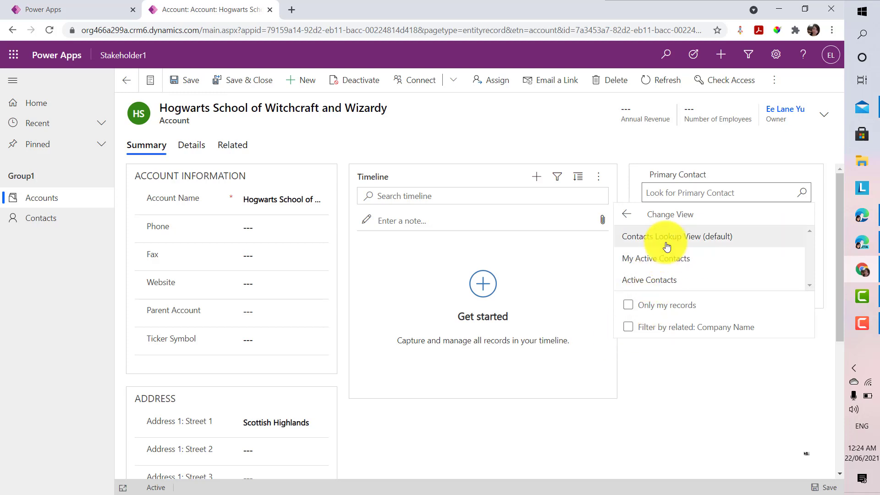
left_click(667, 280)
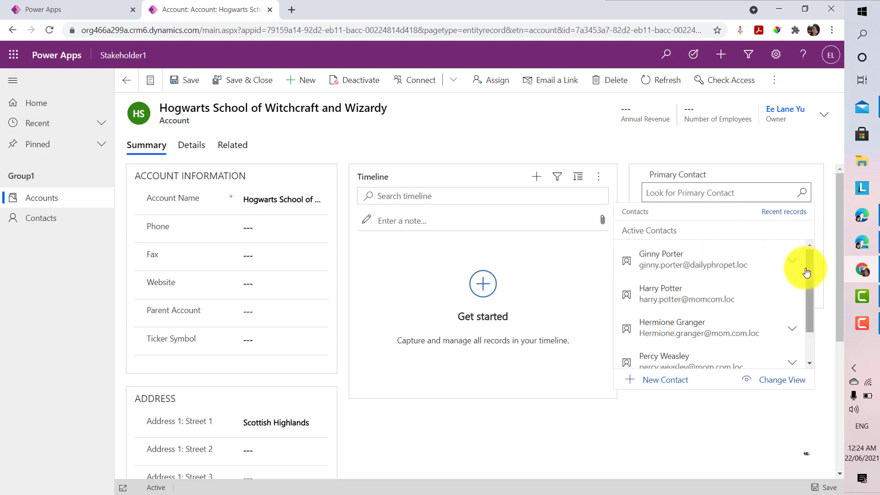
Step: Expand the first contact in the Active Contacts lookup list and choose it as the account's Primary Contact
scroll(807, 268, "down", 1)
scroll(796, 260, "up", 1)
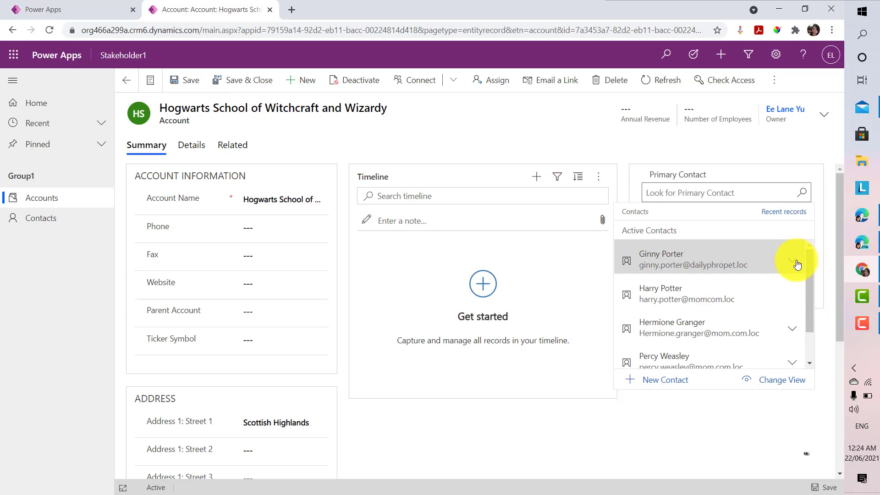
left_click(795, 263)
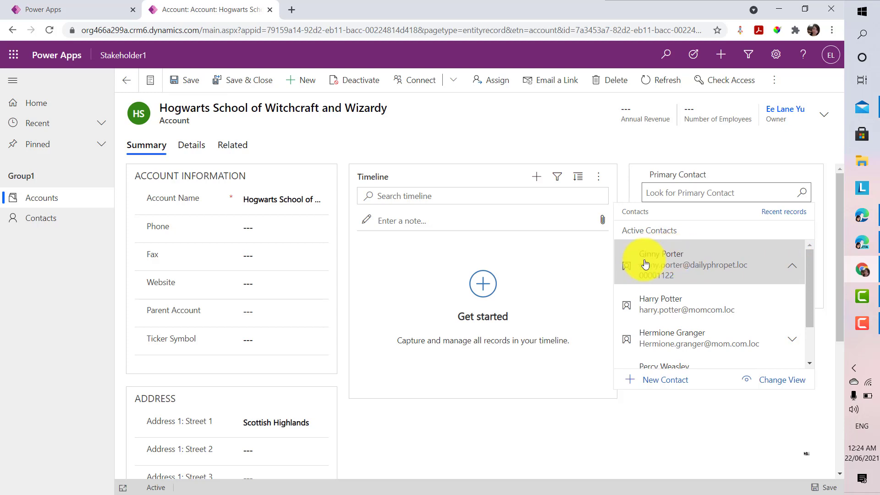
left_click(683, 271)
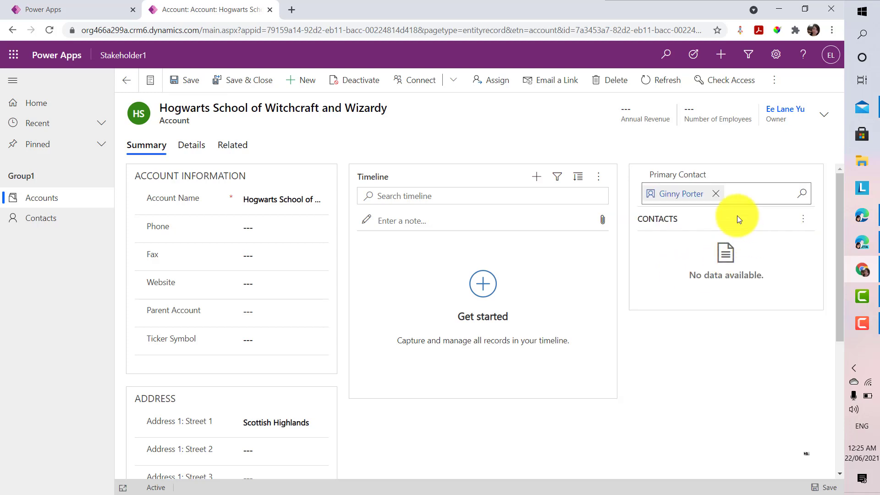
Step: Open the selected primary contact's record and review its contact information and address fields
left_click(679, 199)
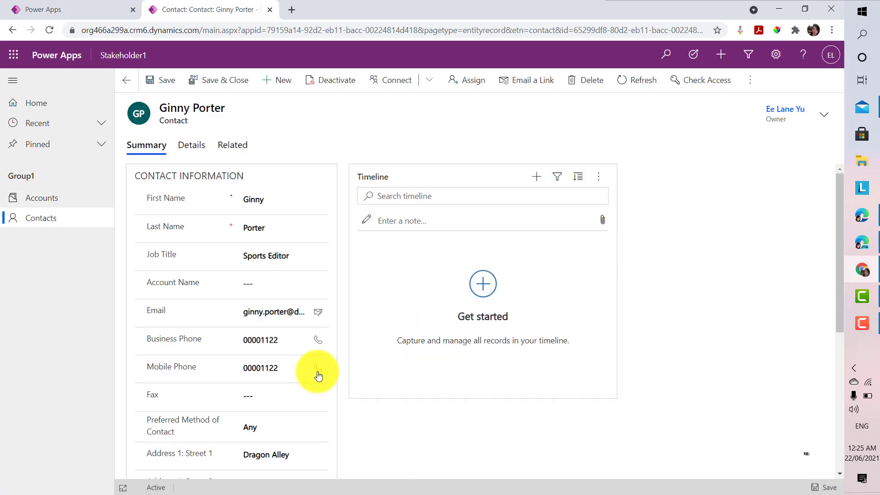
scroll(318, 403, "down", 1)
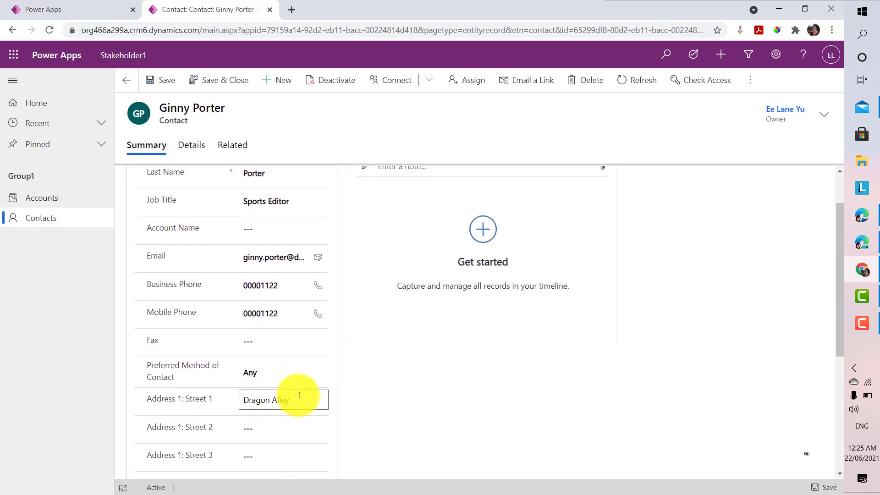
scroll(314, 422, "down", 1)
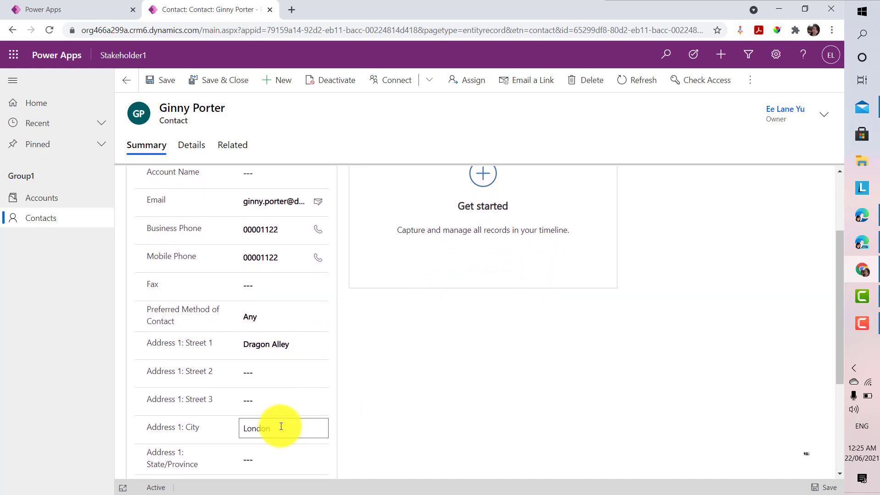
scroll(293, 418, "up", 1)
scroll(307, 409, "up", 1)
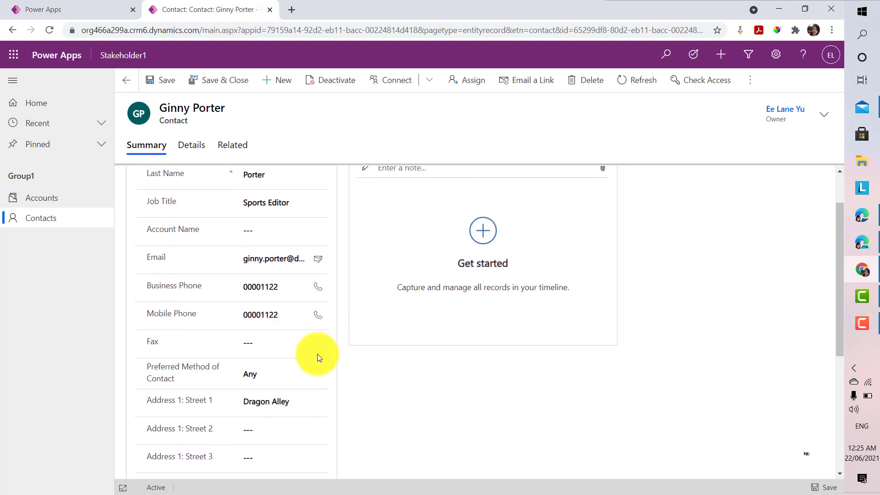
scroll(317, 355, "up", 1)
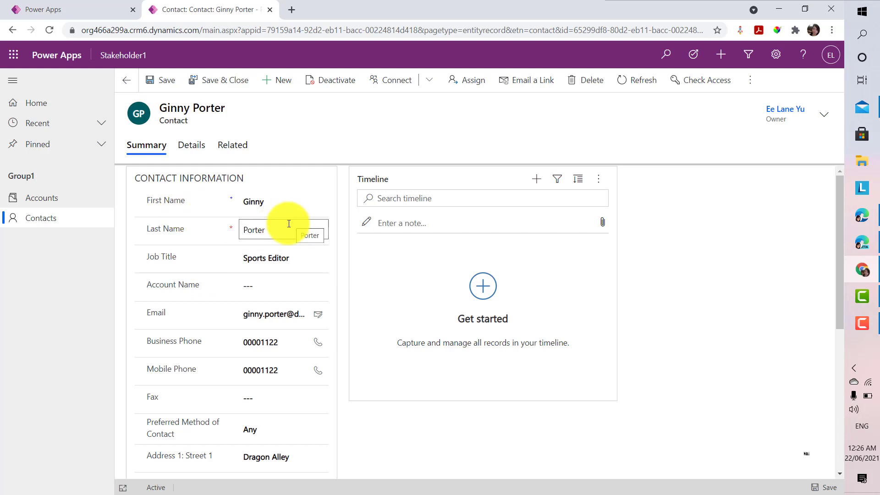
Step: Open the Power Platform admin center at admin.powerplatform.microsoft.com in a new browser tab
left_click(290, 9)
left_click(307, 25)
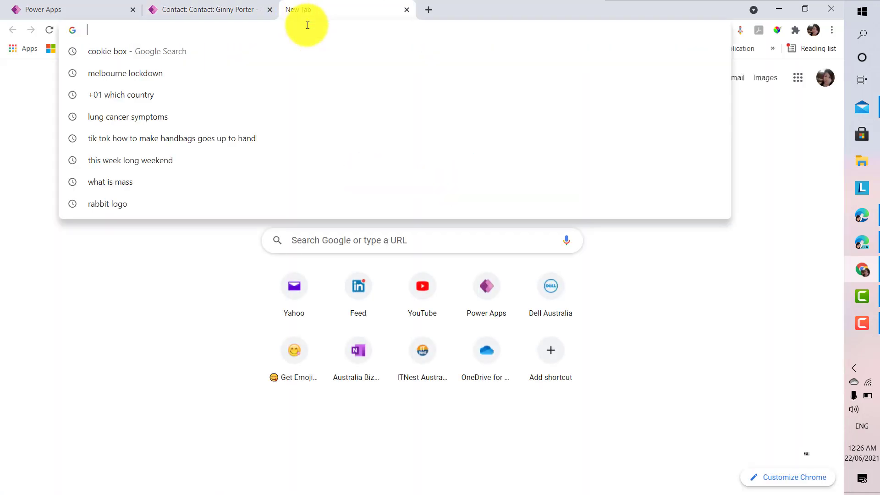
type("admin.powerplatform.microsoft.com")
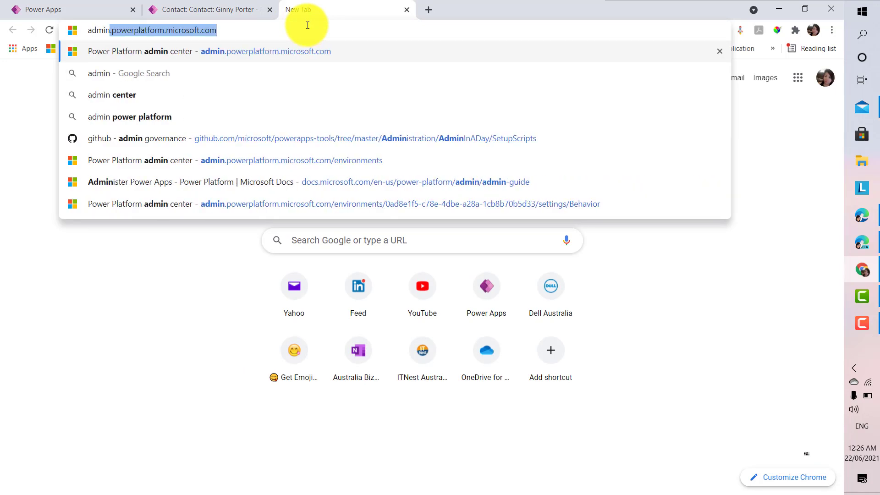
left_click(301, 30)
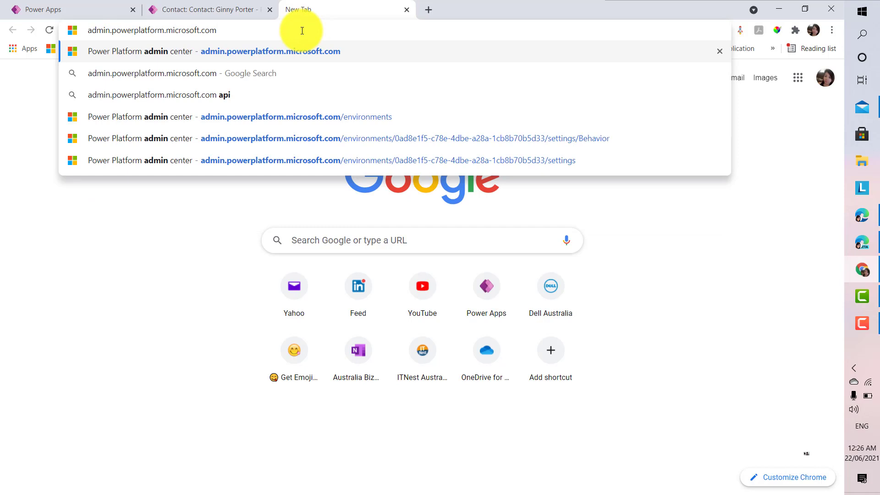
key("Return")
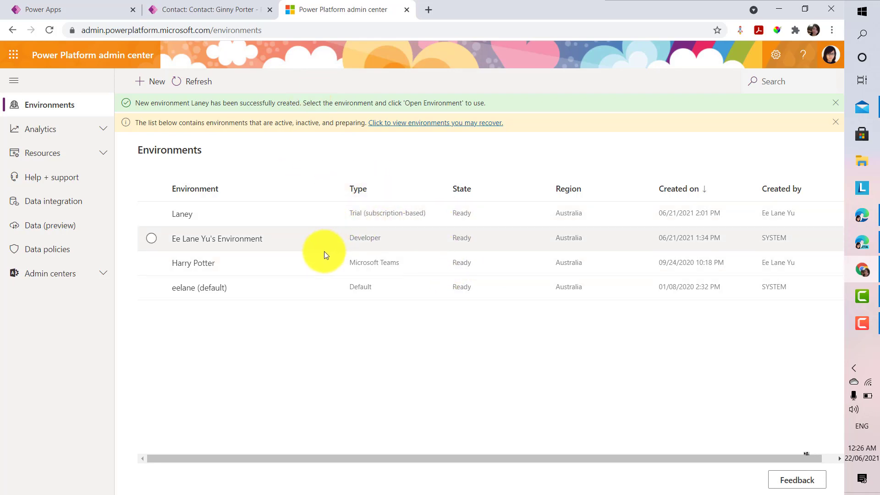
Step: Open the product Behavior settings of the default environment
left_click(192, 289)
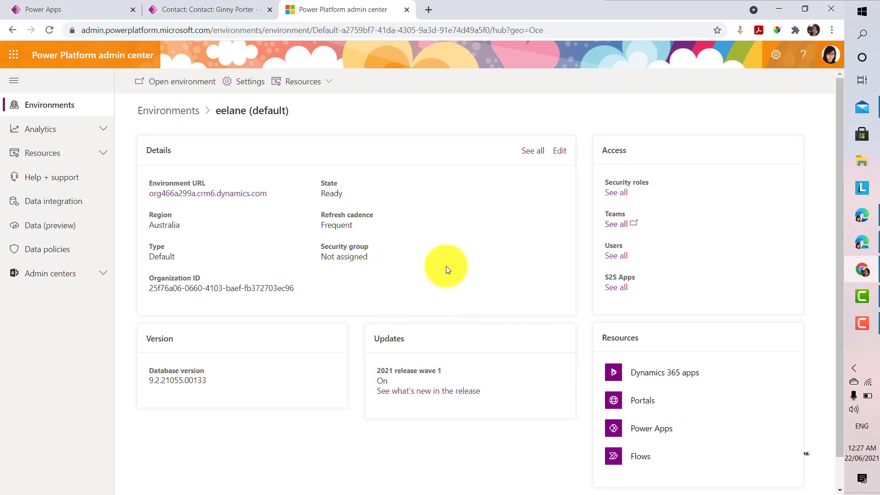
left_click(247, 81)
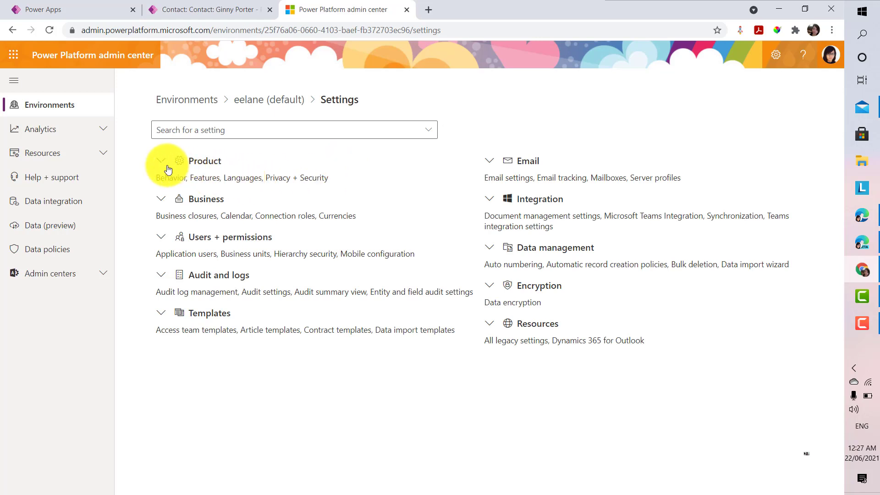
left_click(168, 168)
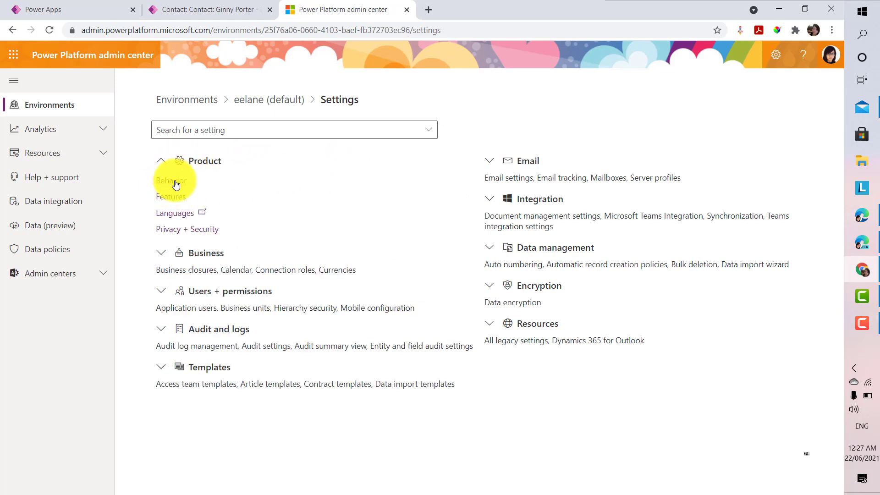
left_click(173, 180)
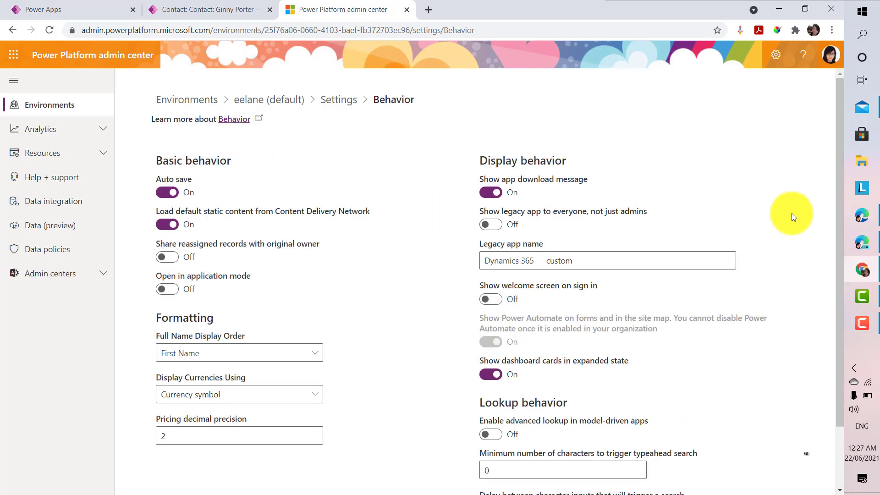
Step: Enable advanced lookup in model-driven apps and set the minimum number of characters to trigger typeahead search to 3
left_click_drag(837, 226, 831, 330)
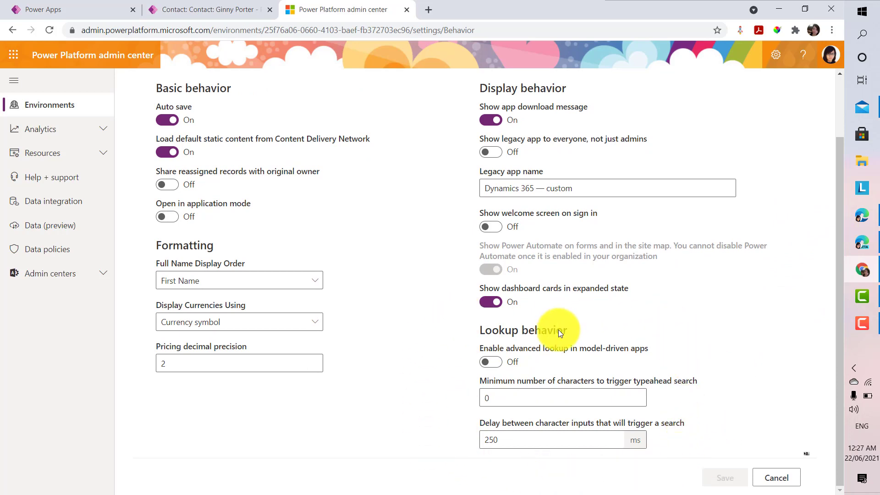
left_click(499, 365)
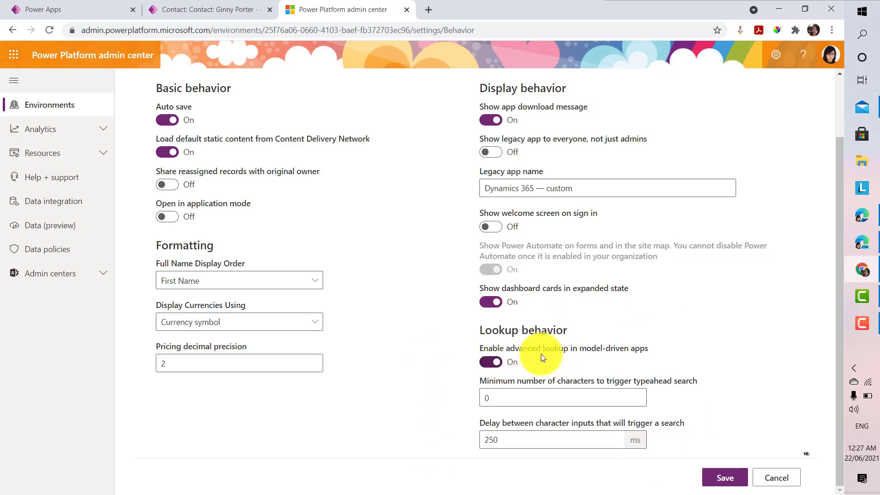
left_click(550, 393)
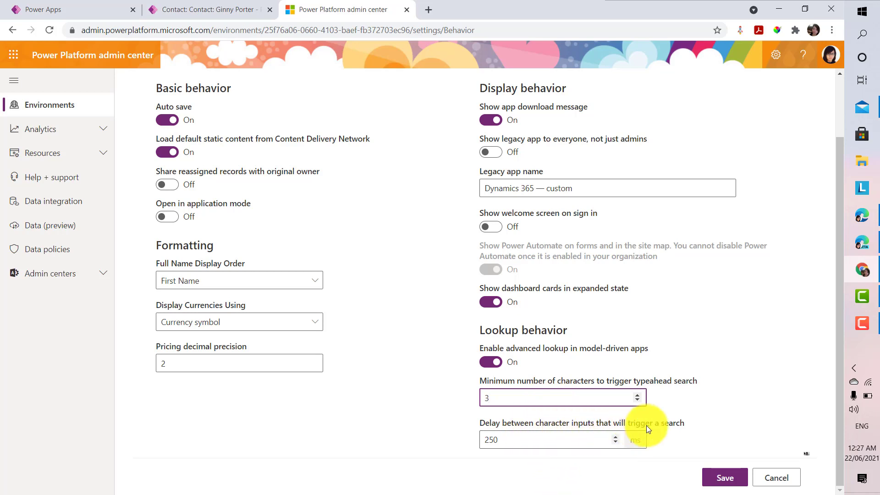
Step: Set the delay between character inputs that will trigger a search to 100 ms
left_click(522, 439)
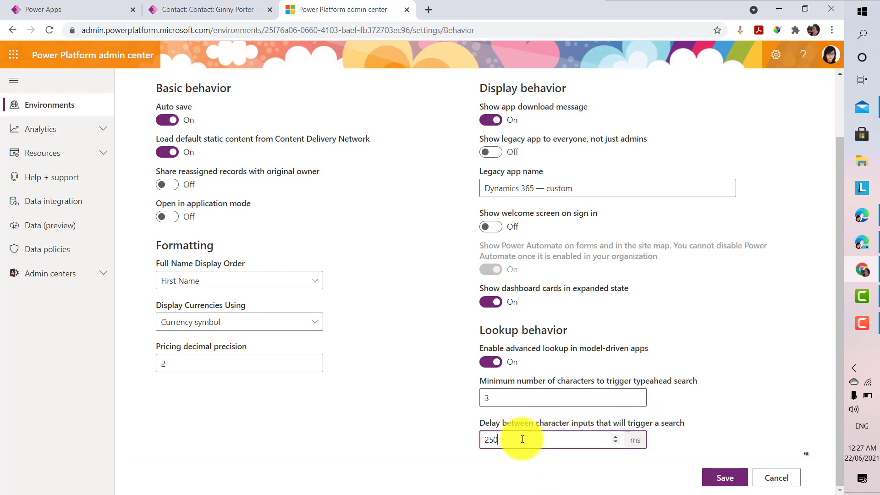
key("BackSpace")
key("BackSpace")
type("100")
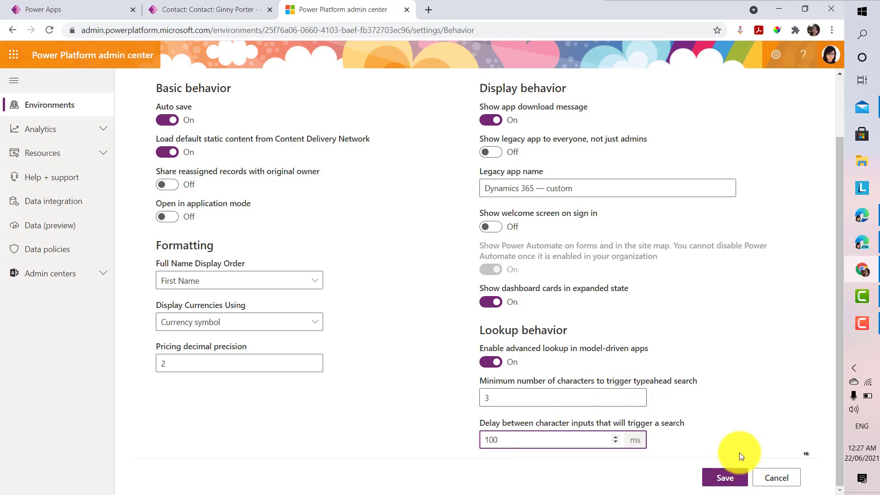
Step: Try to save the Behavior settings with the 100 ms search delay
left_click(710, 473)
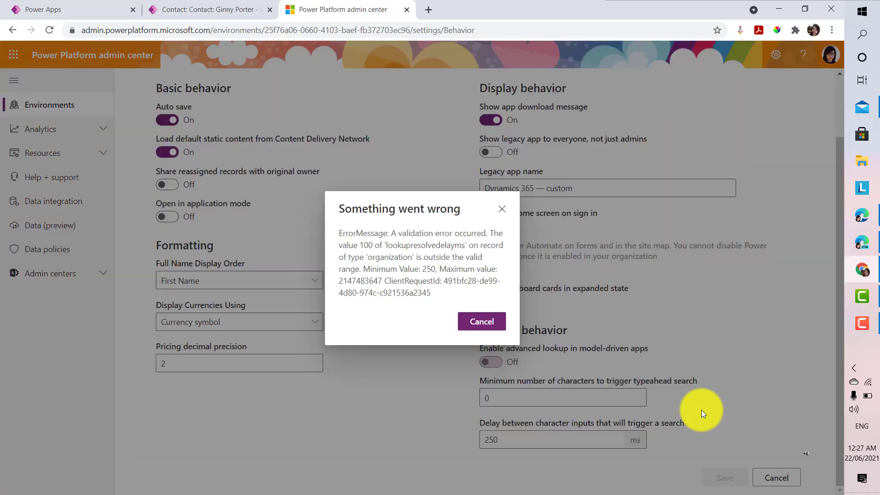
left_click(499, 323)
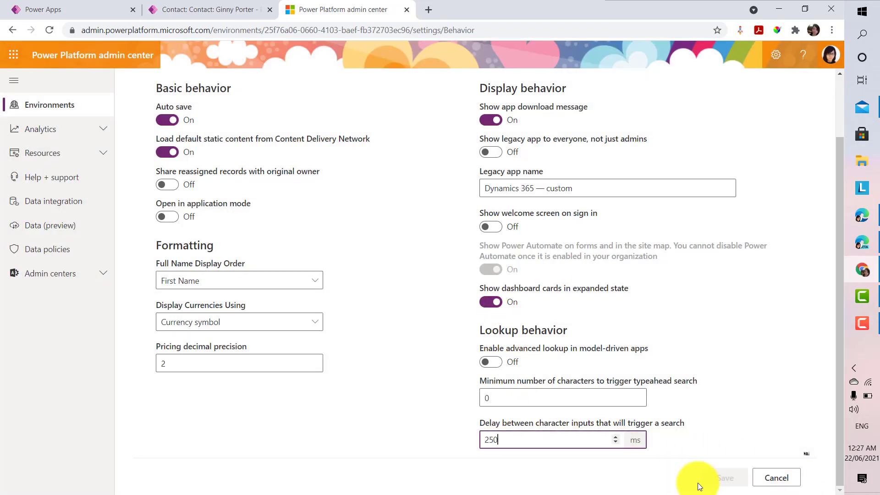
Step: Enable advanced lookup in model-driven apps, set the minimum characters to trigger typeahead search to 3, and save the settings
left_click(537, 392)
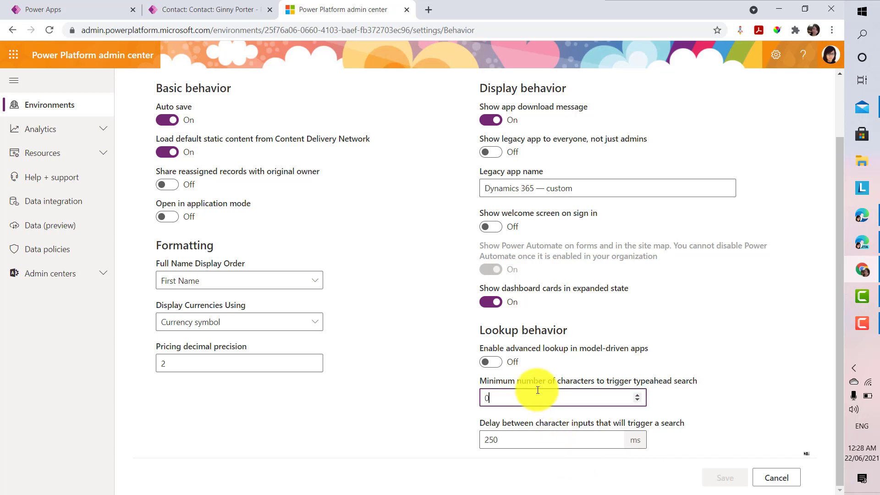
left_click(490, 361)
left_click(507, 400)
type("3")
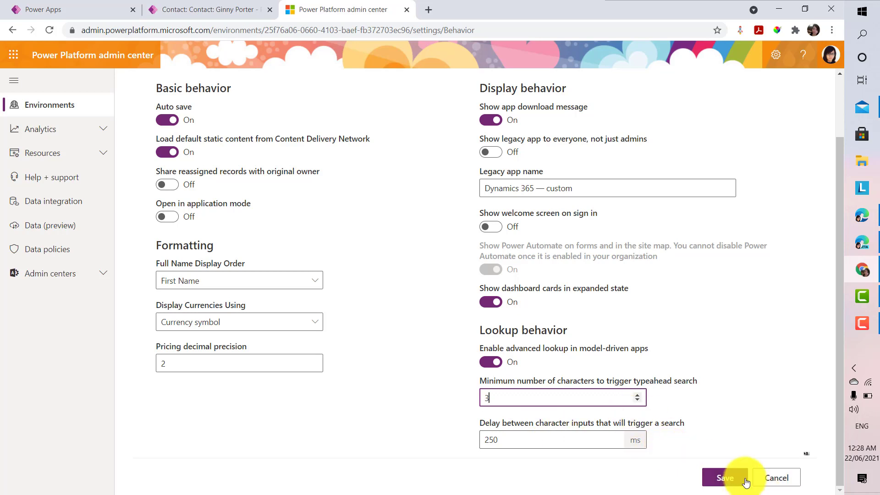
left_click(723, 477)
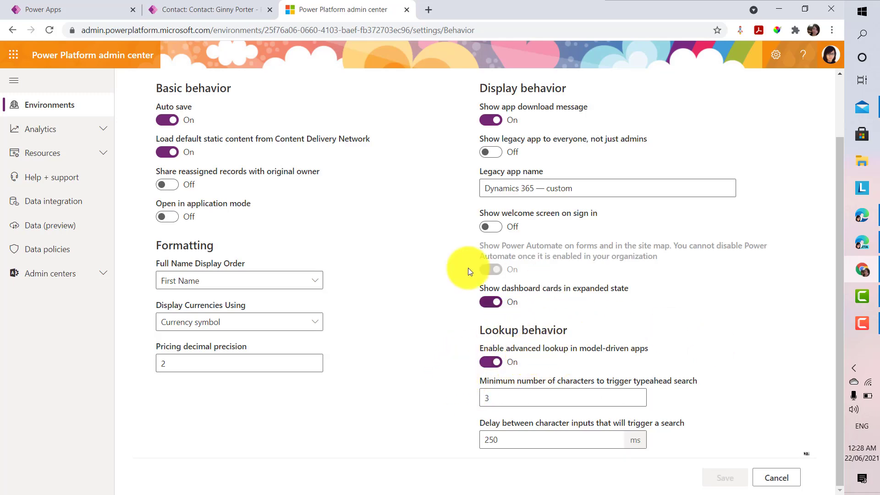
Step: Return to the contact record in the Stakeholder1 app and reload the page
left_click(205, 9)
left_click(306, 36)
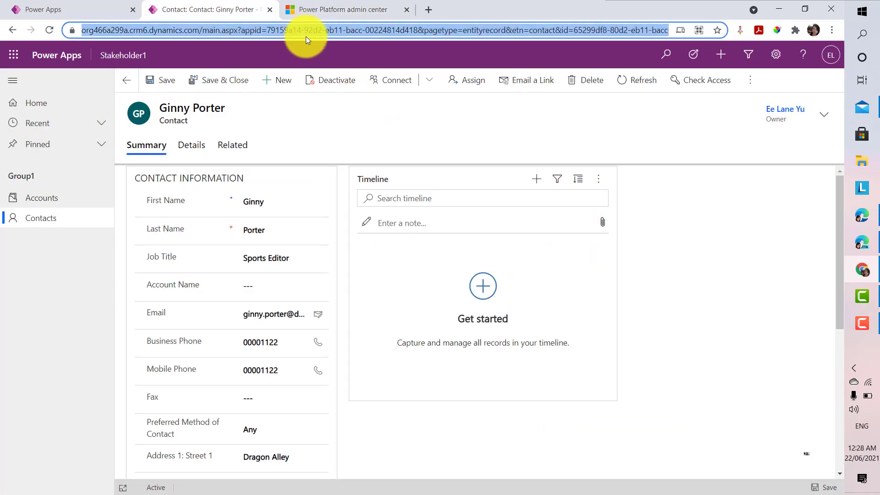
key("Return")
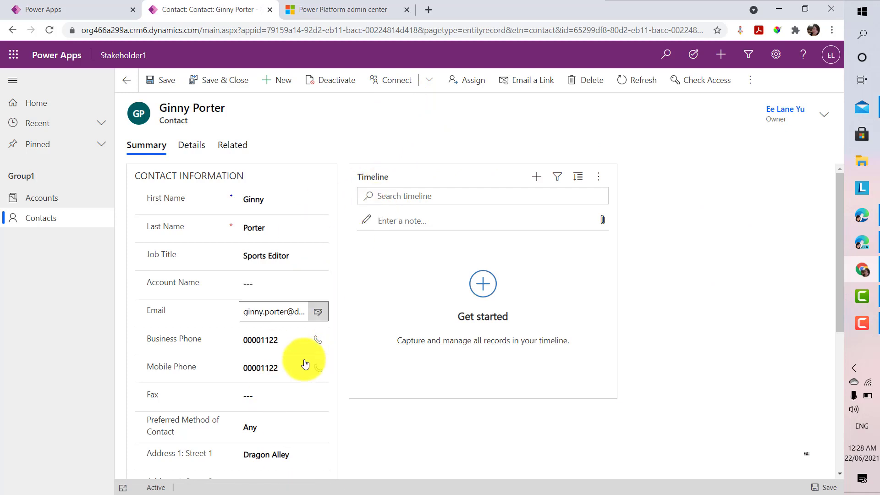
Step: Open the contact's Account Name lookup and switch it from recent records to all records
left_click(260, 282)
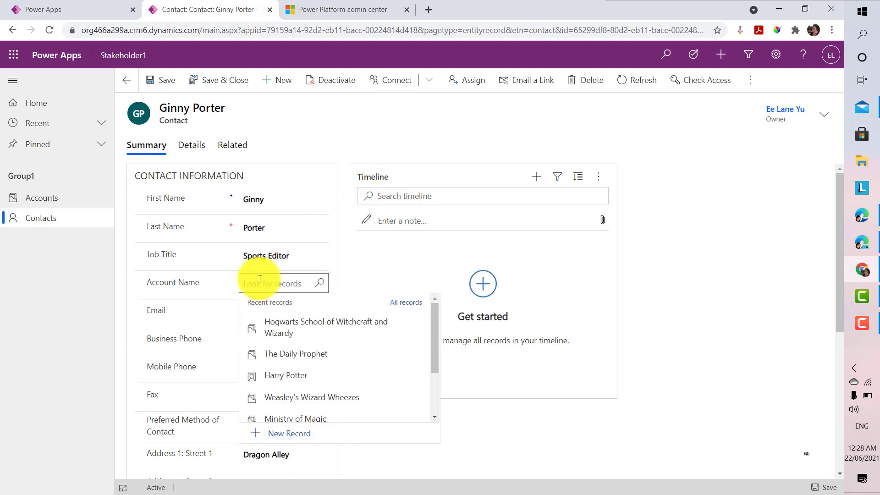
scroll(403, 360, "down", 3)
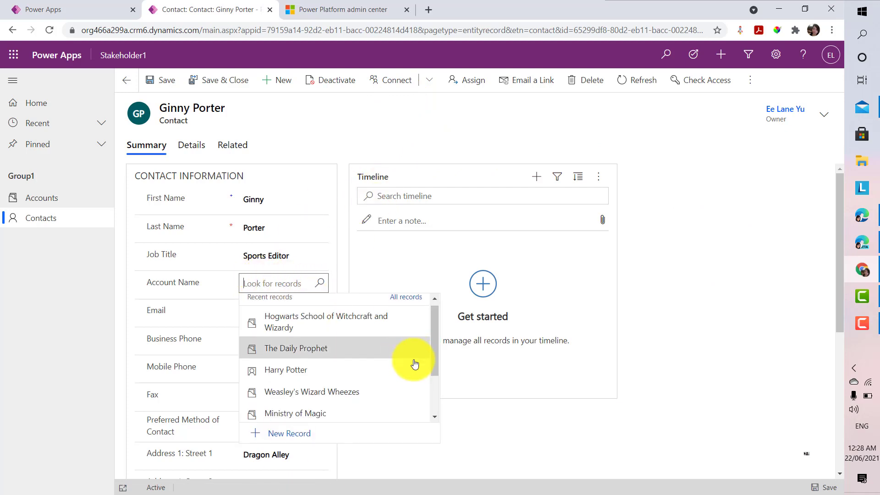
left_click_drag(448, 385, 435, 270)
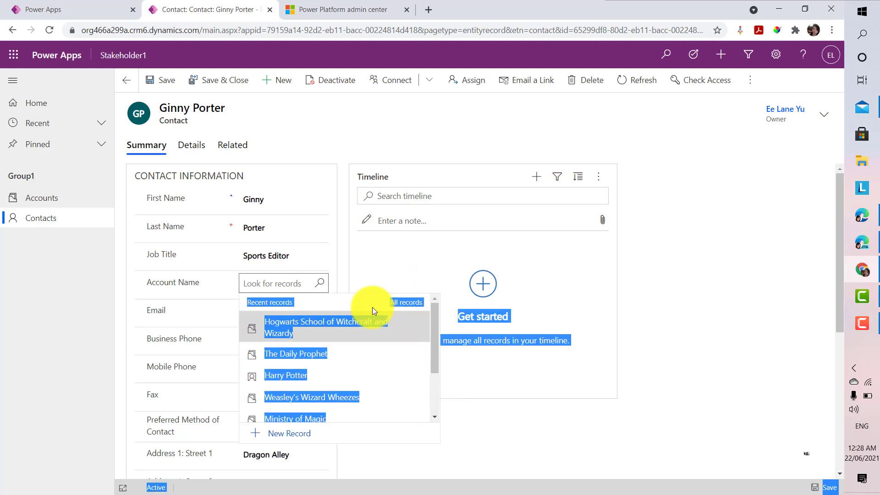
left_click(385, 305)
left_click(410, 304)
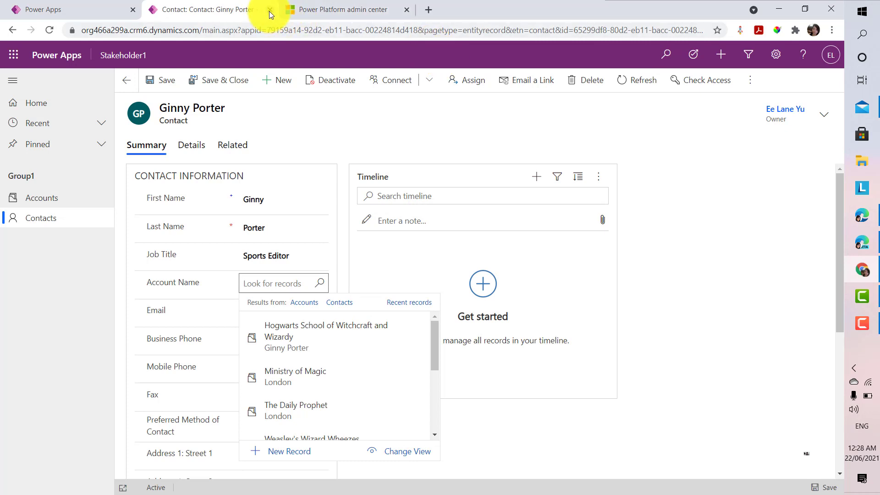
Step: Close the contact record's browser tab, reload the Apps list, and launch the Stakeholder1 app again
left_click(269, 10)
left_click(98, 10)
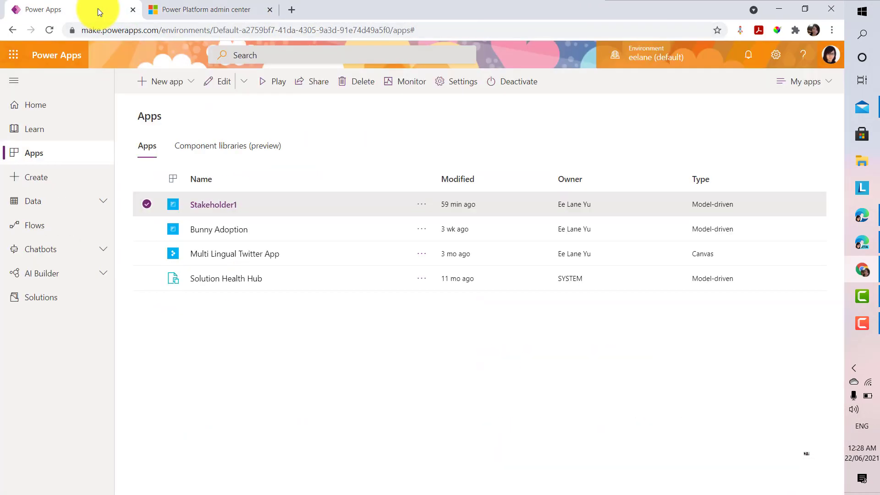
left_click(432, 33)
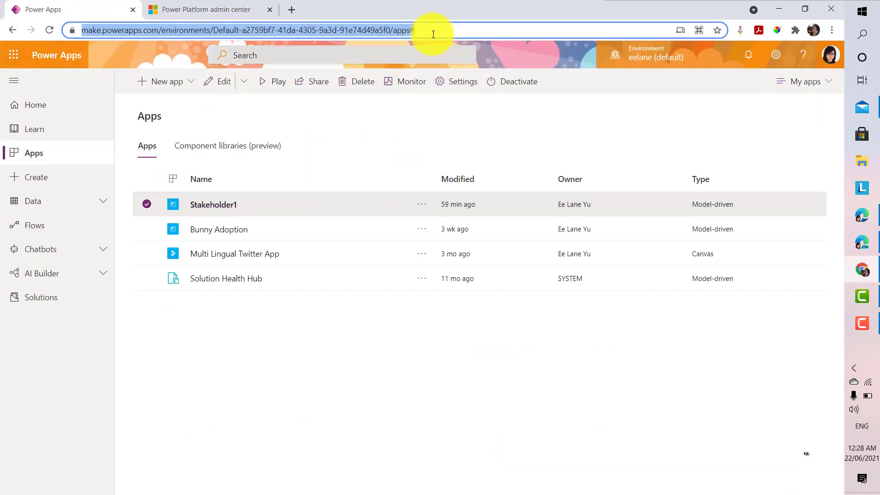
key("Return")
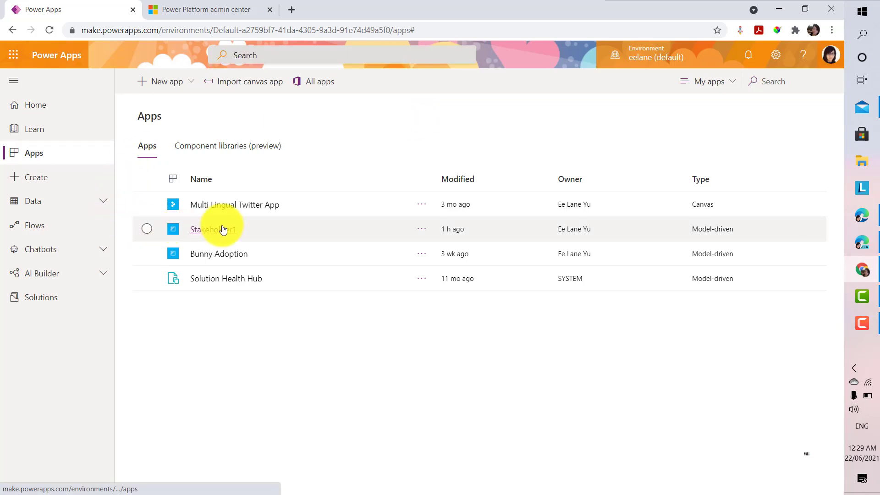
left_click(223, 230)
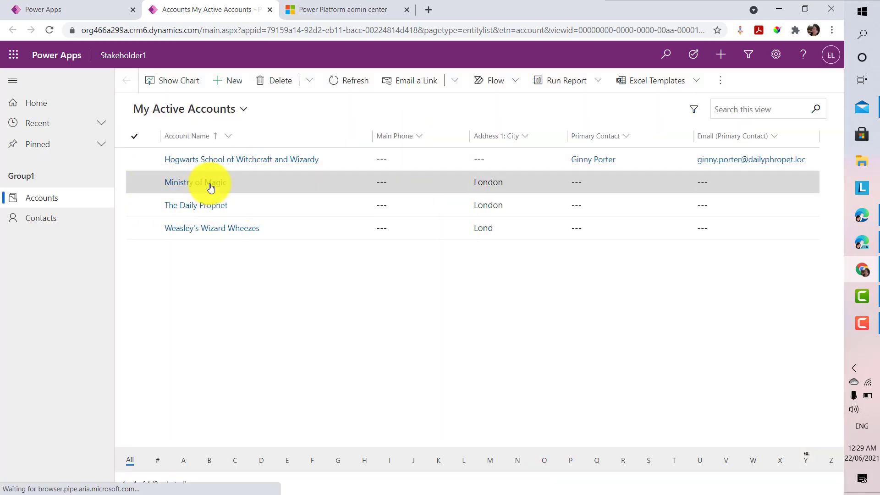
Step: Open The Daily Prophet account and open Advanced lookup for its Primary Contact from the all-records list
left_click(213, 210)
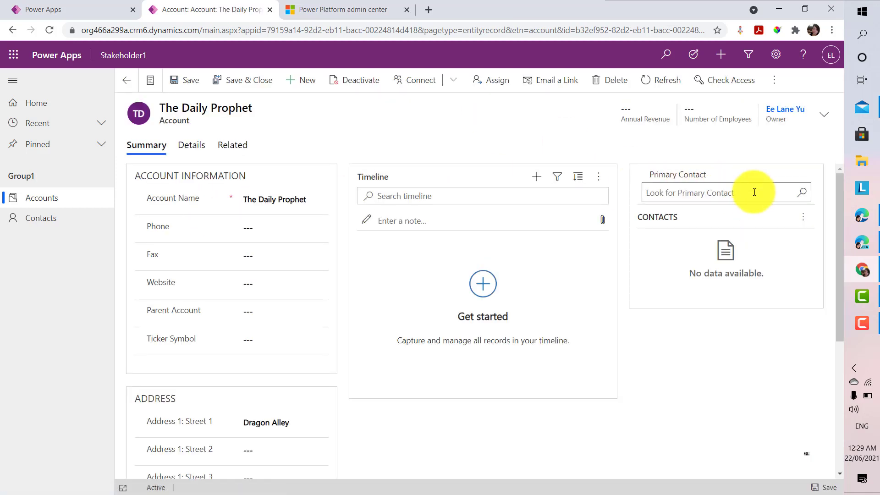
left_click(751, 193)
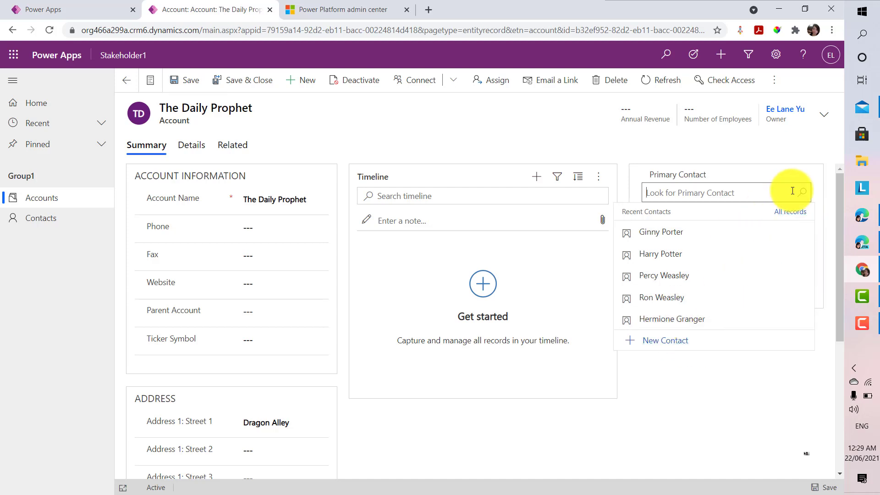
left_click(789, 214)
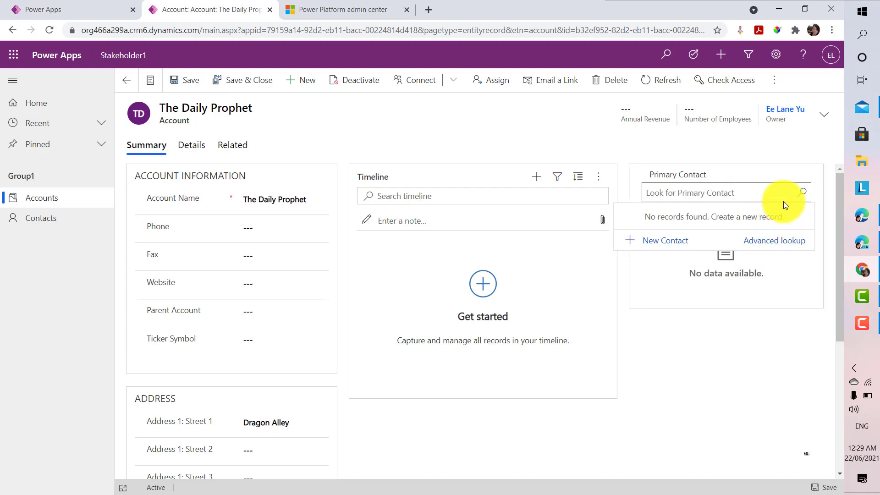
left_click(786, 242)
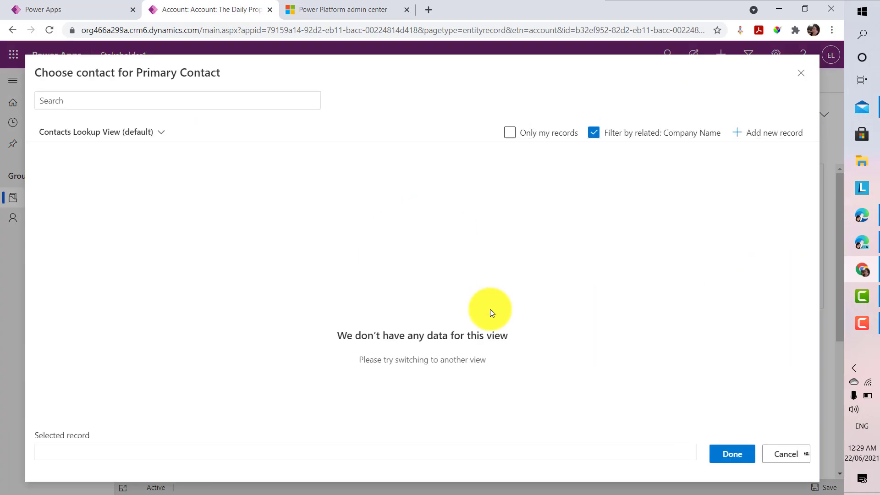
Step: Turn off the Filter by related: Company Name option and search the contacts for "per"
left_click(594, 132)
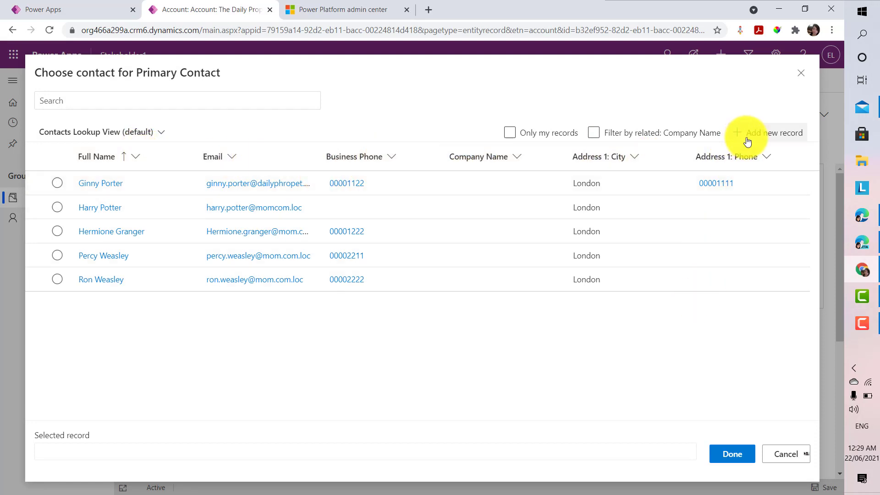
left_click(169, 98)
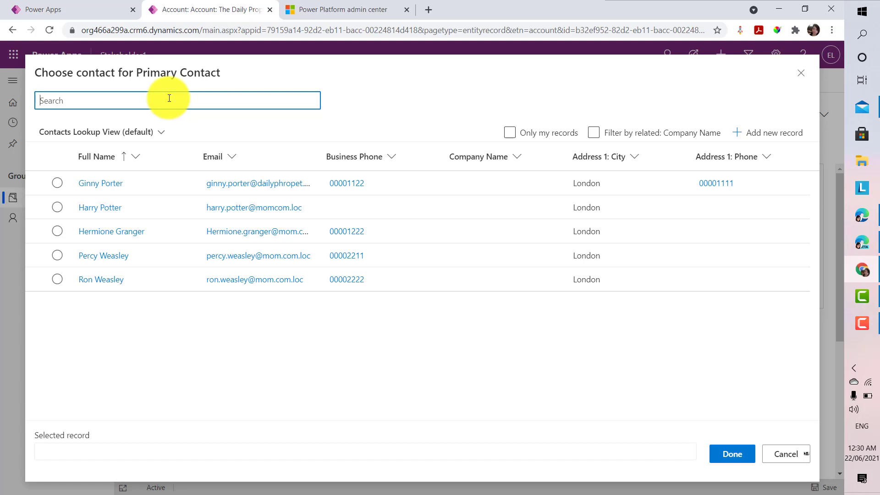
type("per")
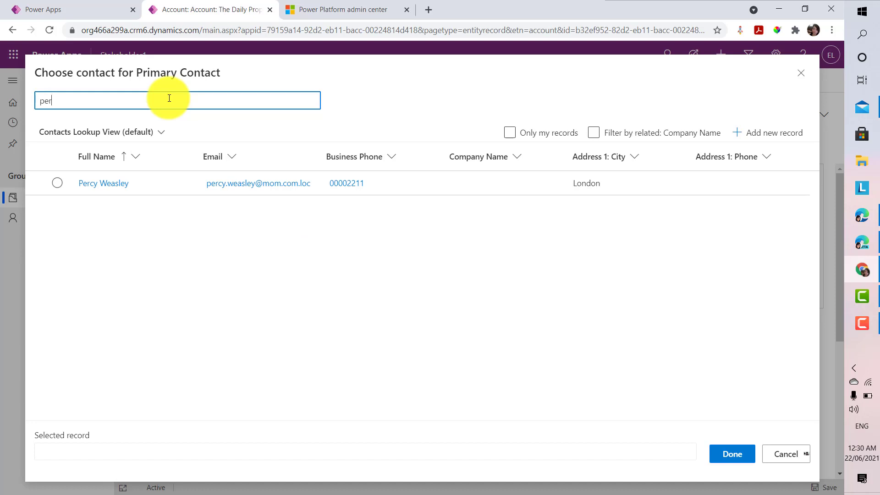
Step: Clear the contact search and search for "lon" instead
key("BackSpace")
left_click(351, 105)
left_click(240, 100)
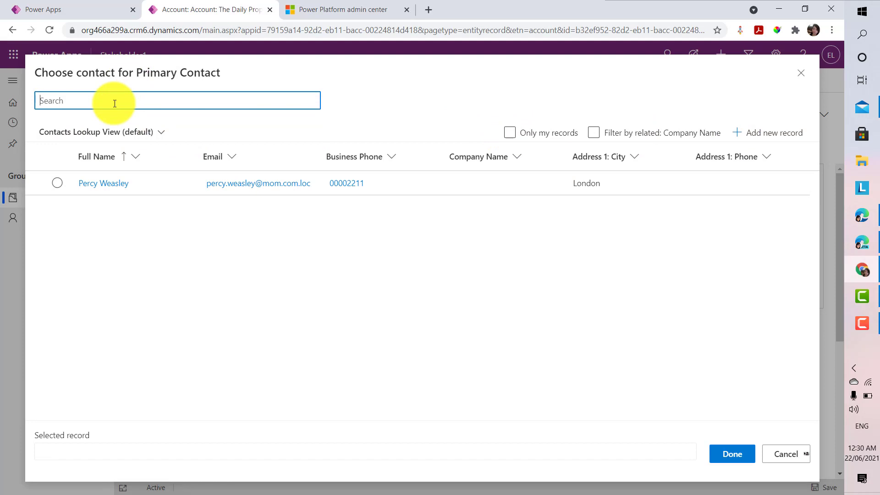
type("lon")
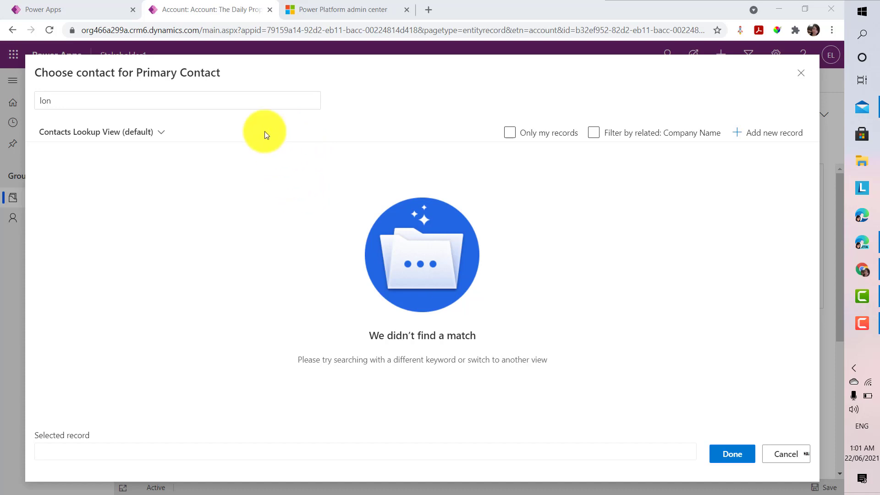
Step: Open the Dev1 solution from the environment's solutions in Power Apps
left_click(99, 7)
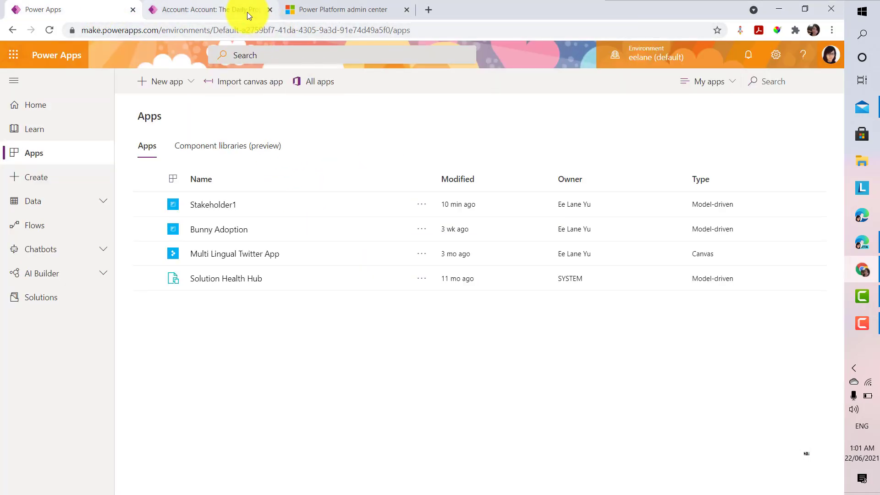
left_click(42, 297)
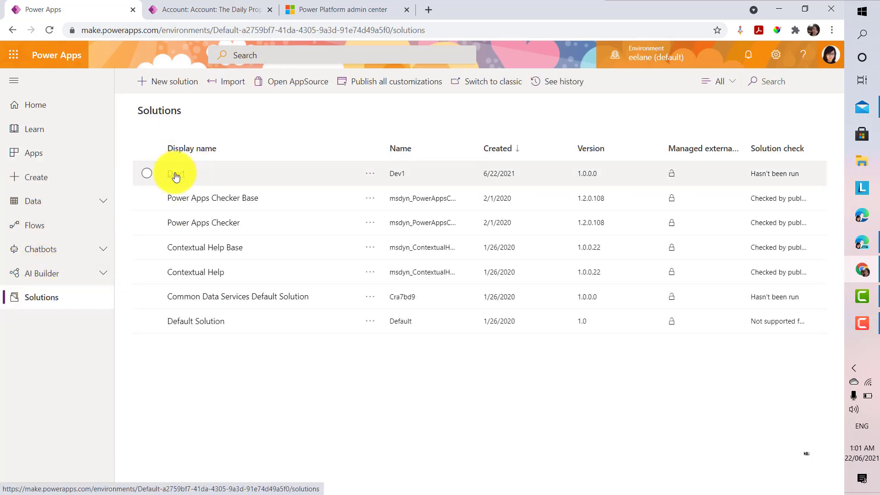
left_click(172, 177)
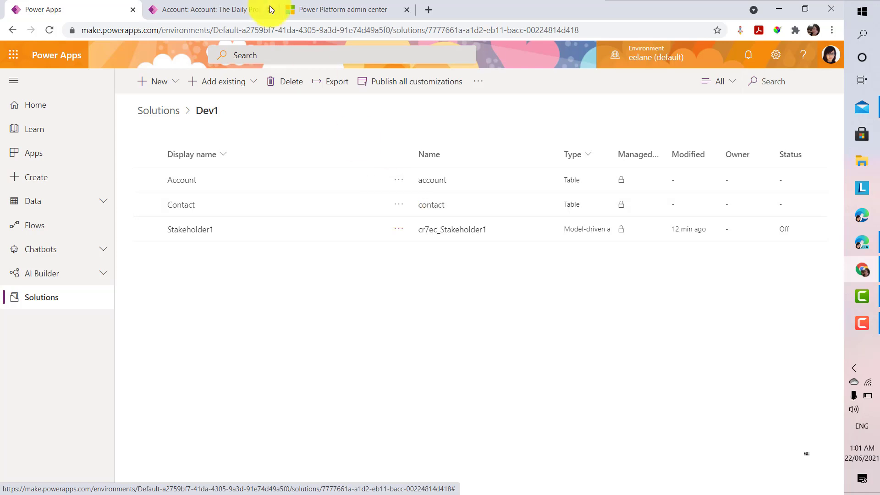
left_click(249, 9)
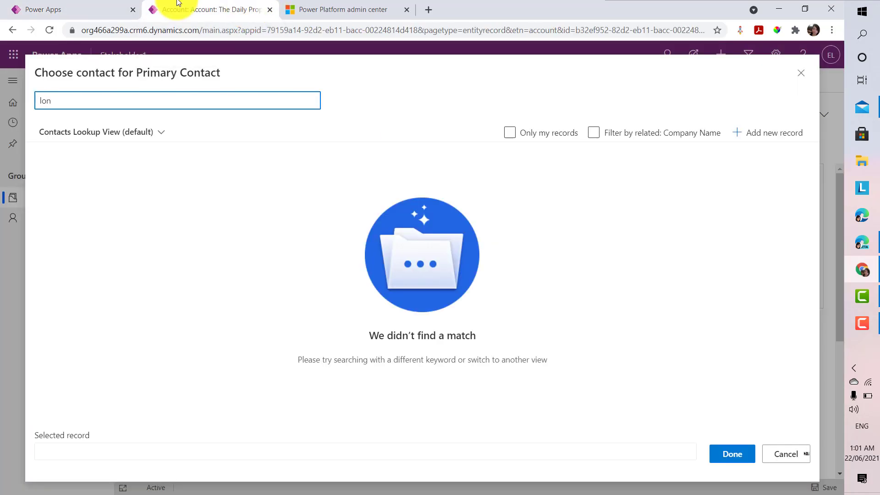
left_click(87, 6)
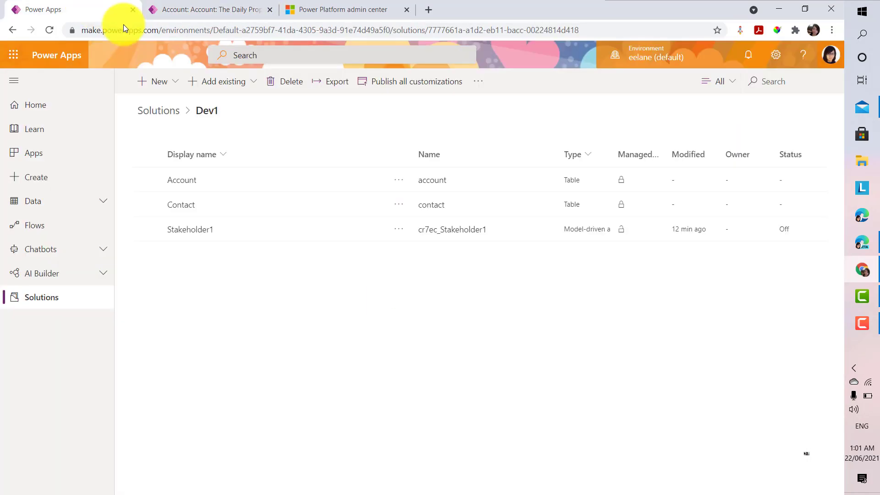
Step: Open the Contact table's Quick Find Active Contacts view for editing and go to its Find by columns
left_click(397, 205)
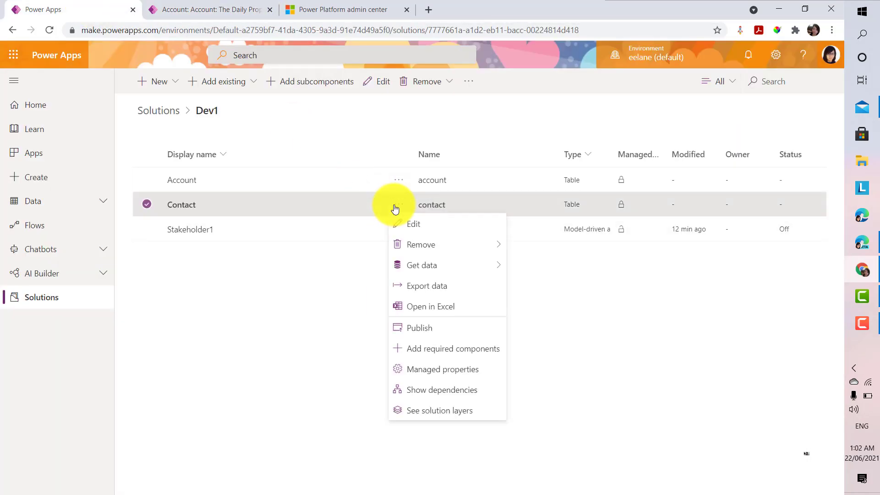
left_click(417, 226)
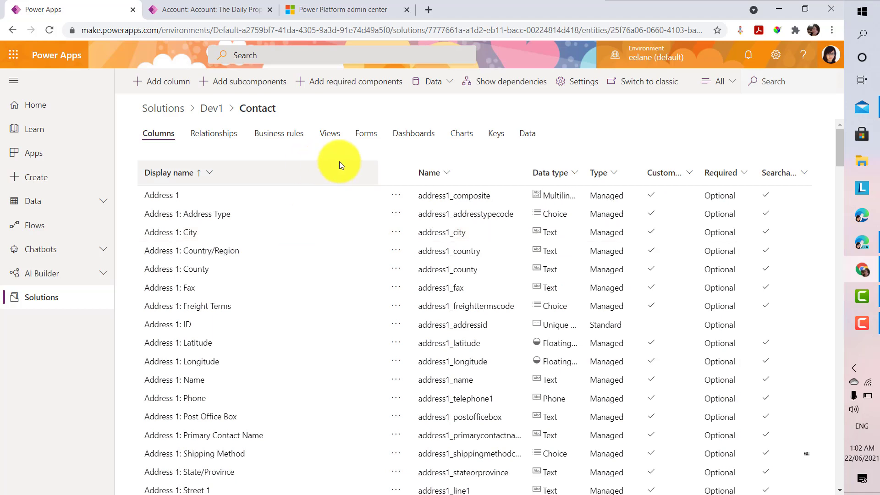
left_click(330, 134)
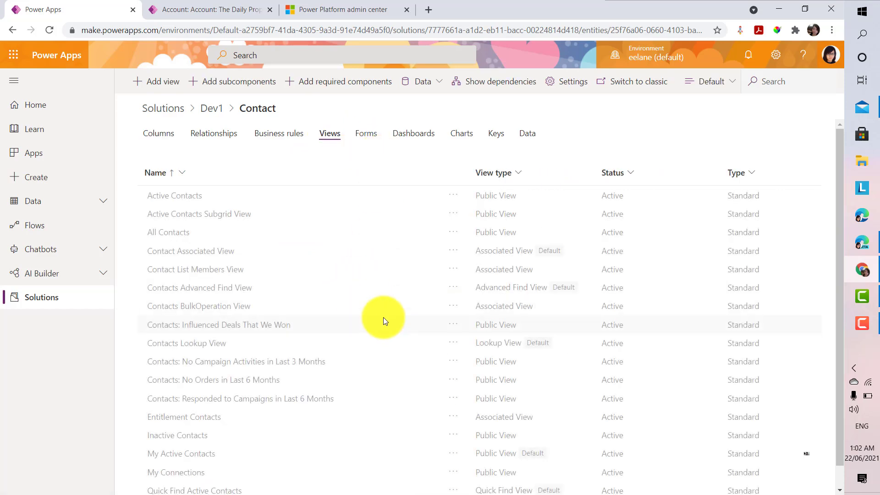
scroll(374, 477, "down", 1)
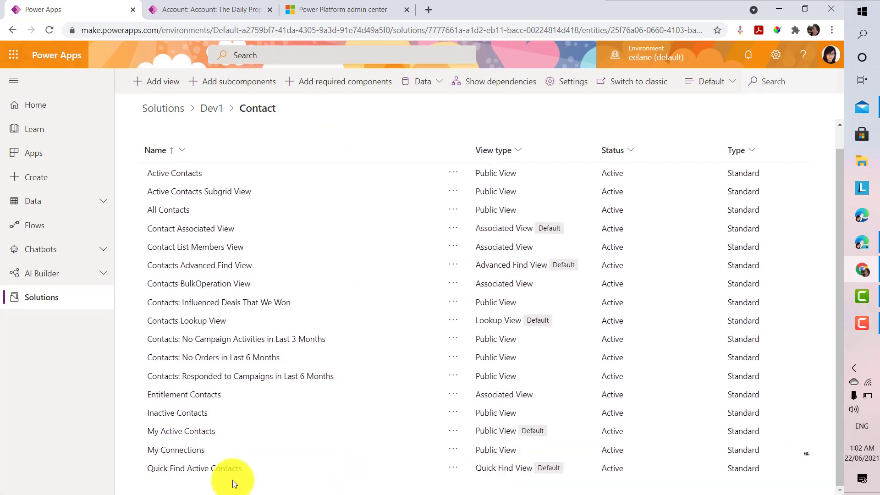
left_click(208, 469)
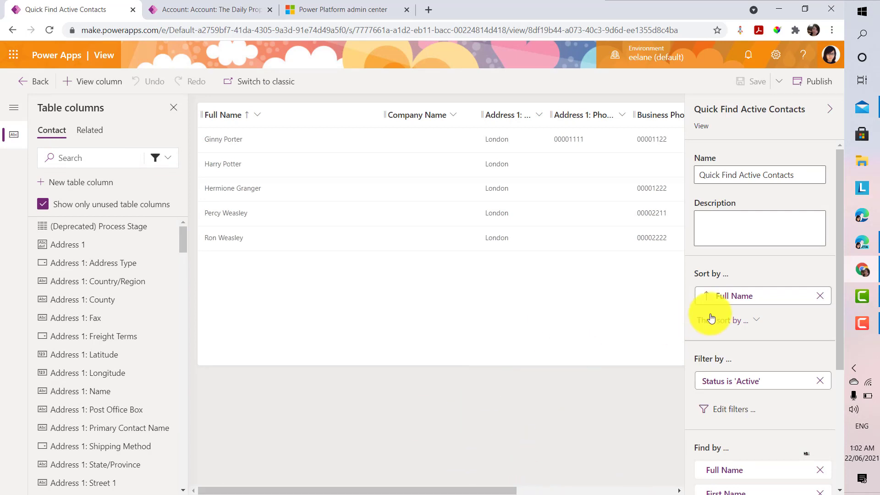
scroll(766, 349, "down", 4)
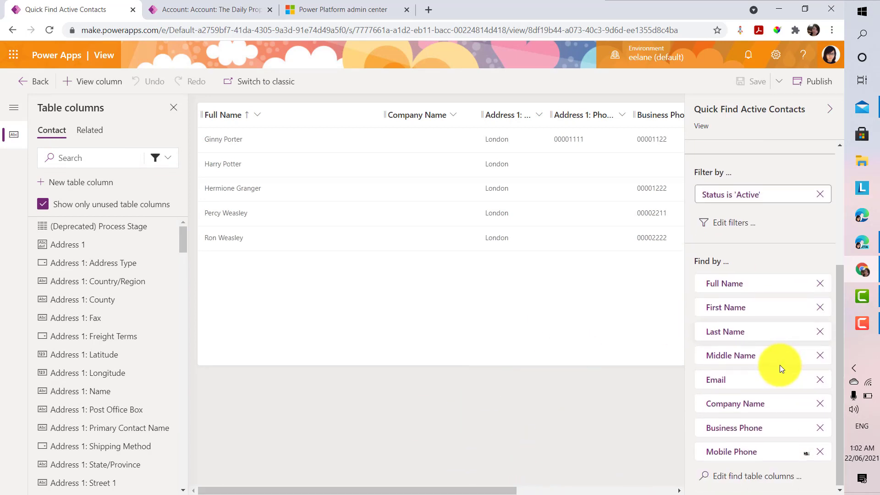
Step: Add the Address 1: City column to the Find by columns of the Quick Find Active Contacts view
scroll(780, 365, "up", 4)
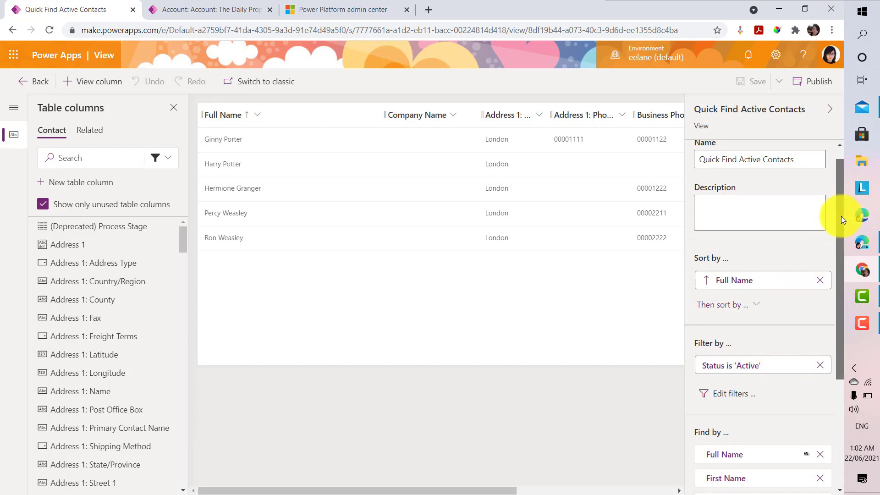
scroll(840, 216, "down", 4)
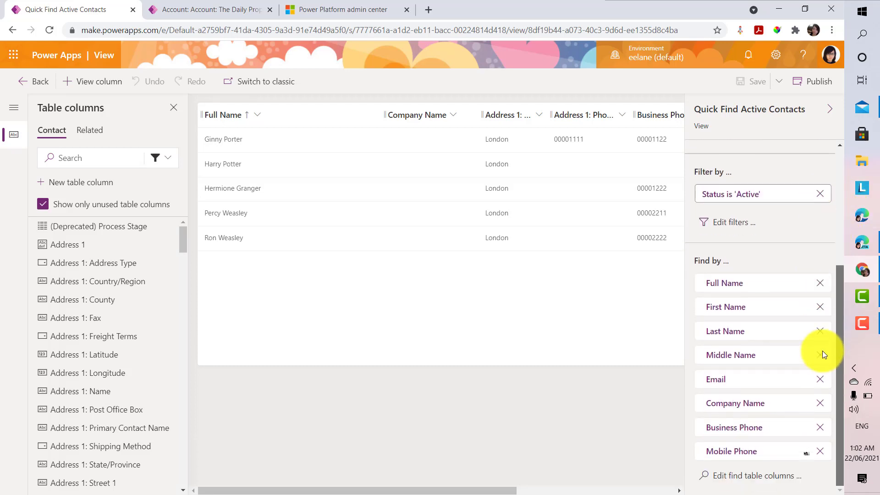
left_click(735, 476)
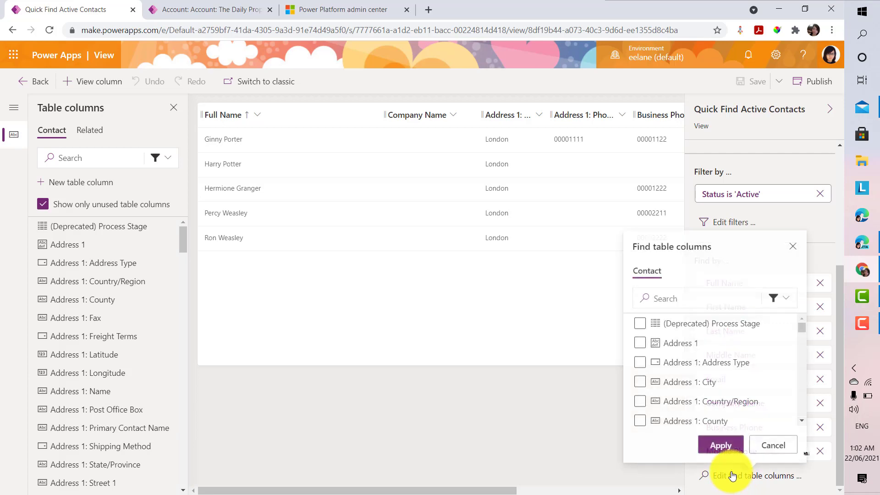
left_click(796, 335)
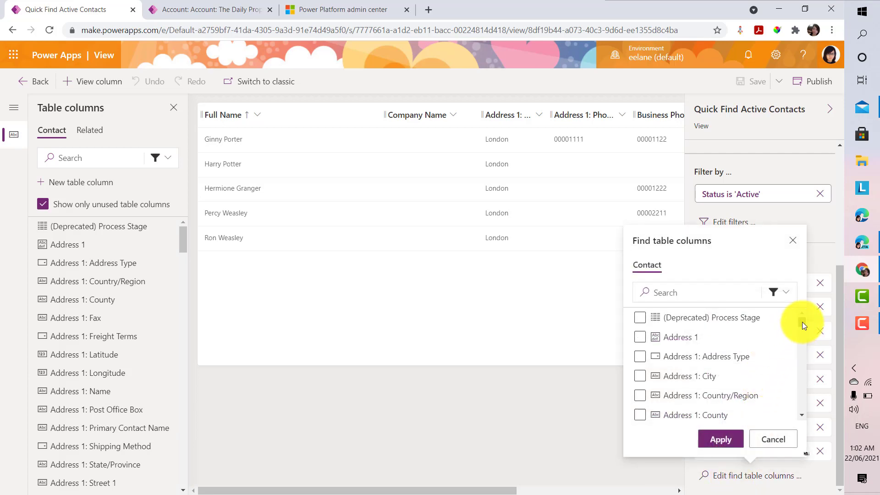
scroll(802, 324, "down", 3)
scroll(802, 320, "up", 3)
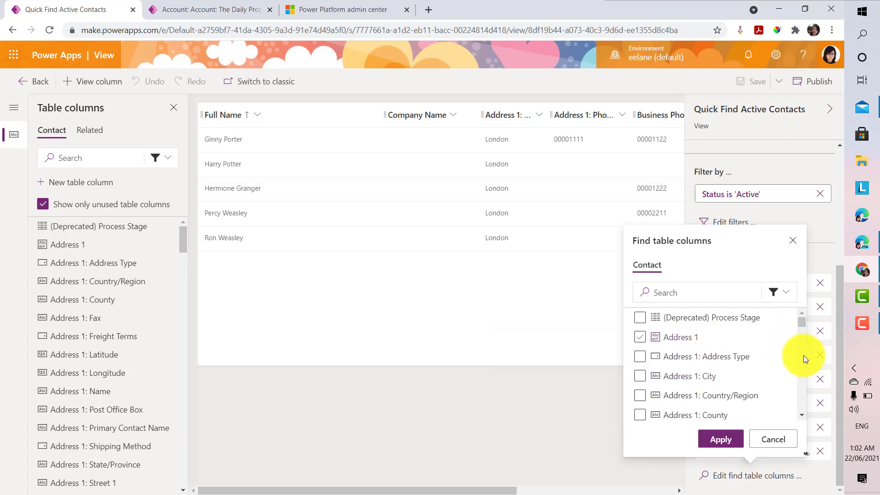
left_click(640, 376)
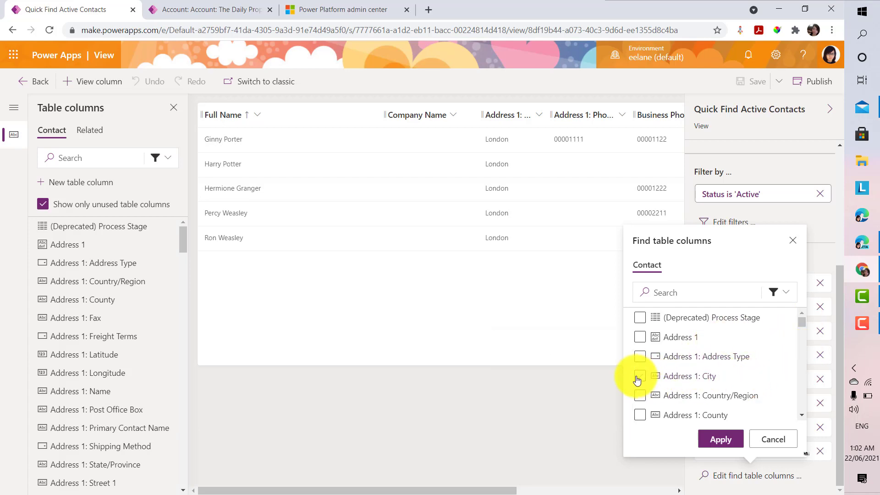
left_click(729, 433)
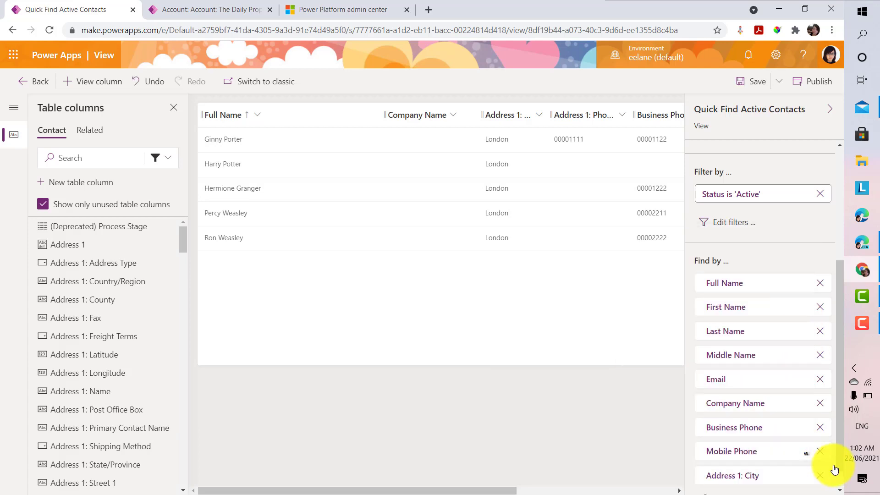
Step: Save and publish the Quick Find Active Contacts view
scroll(831, 463, "down", 1)
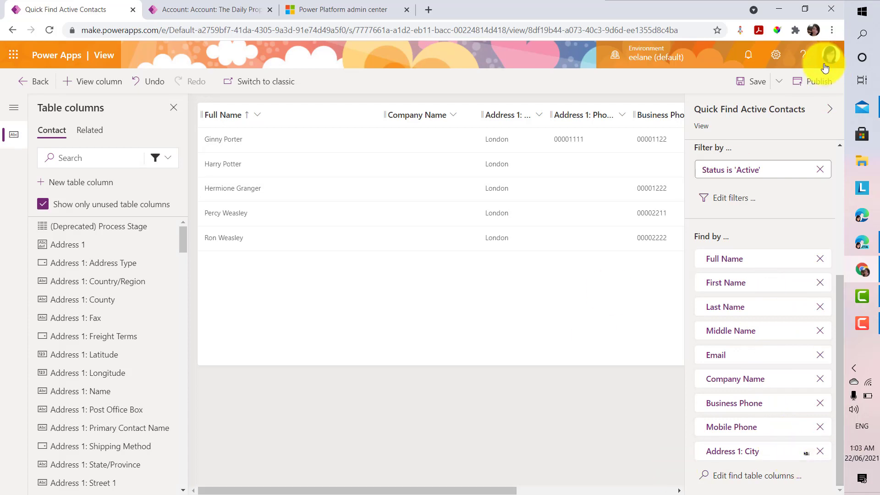
left_click(760, 83)
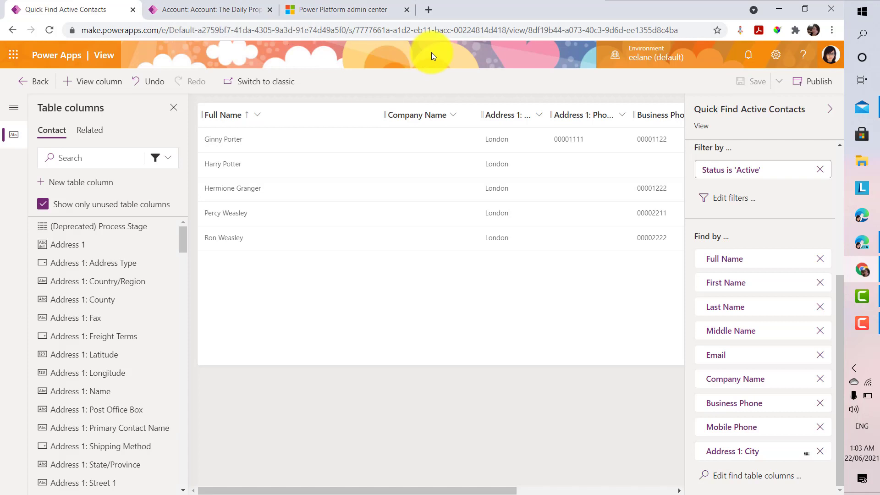
left_click(812, 78)
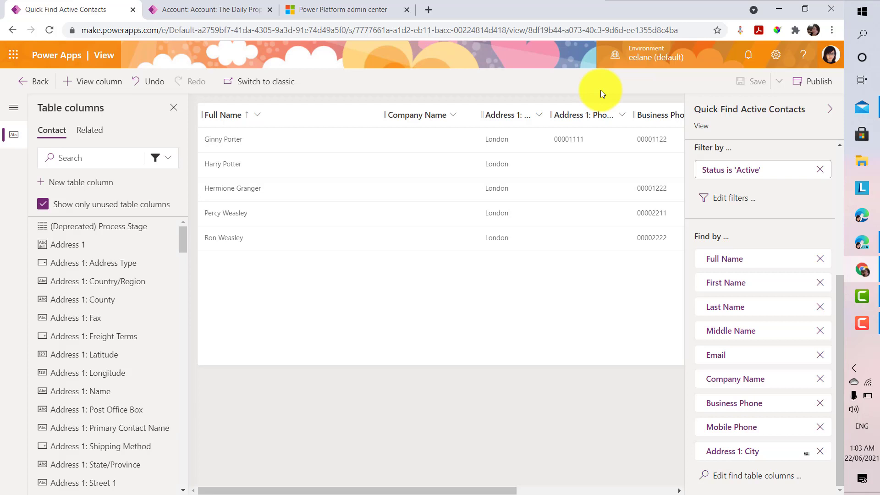
Step: Return to The Daily Prophet account, cancel its open contact lookup and reload the record
left_click(210, 12)
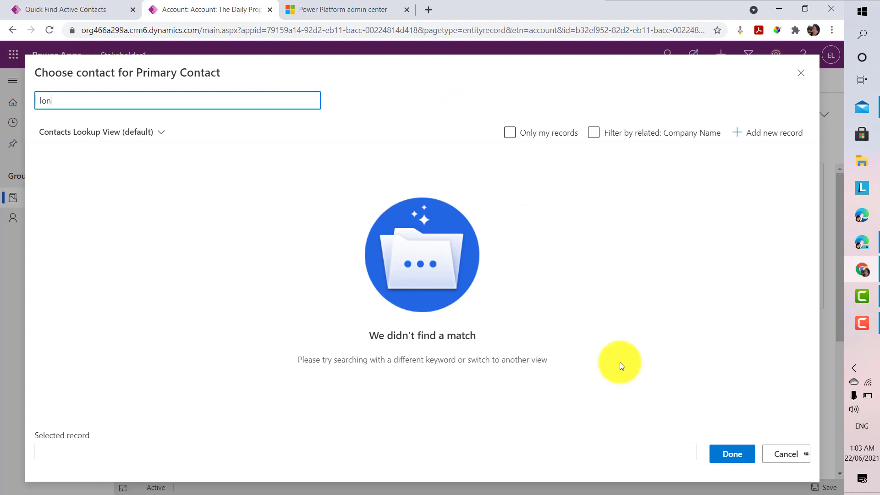
left_click(780, 456)
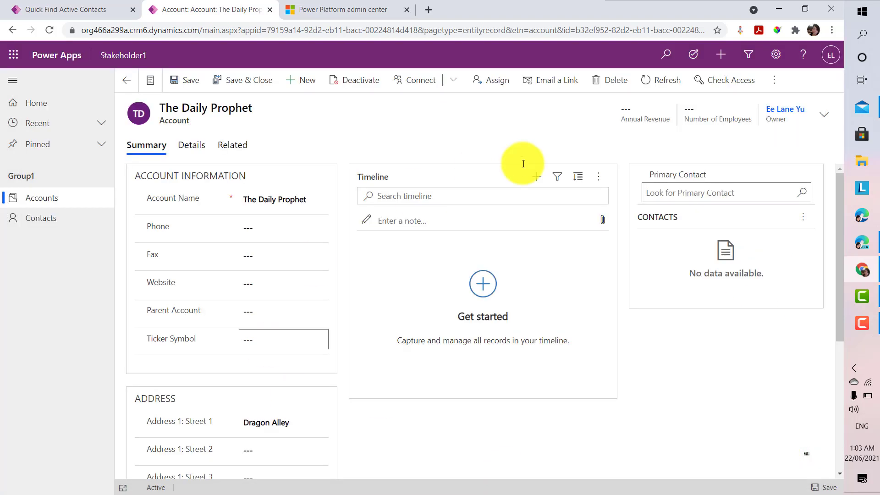
left_click(401, 31)
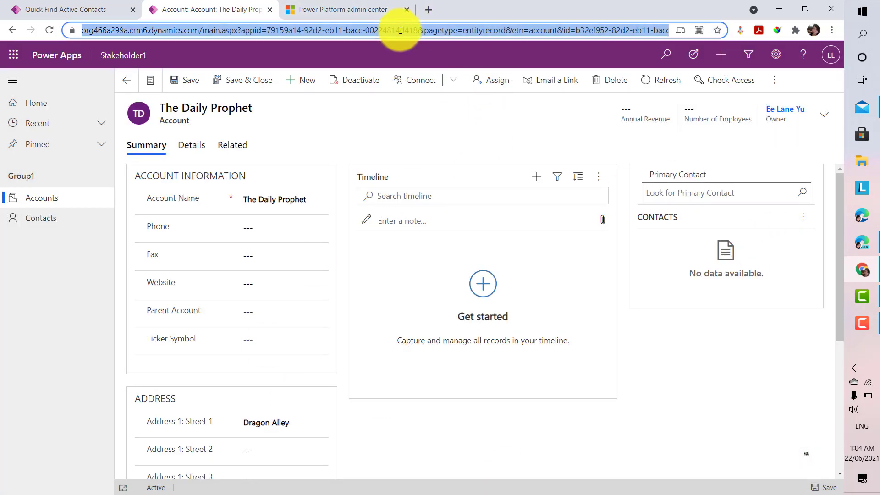
key("Return")
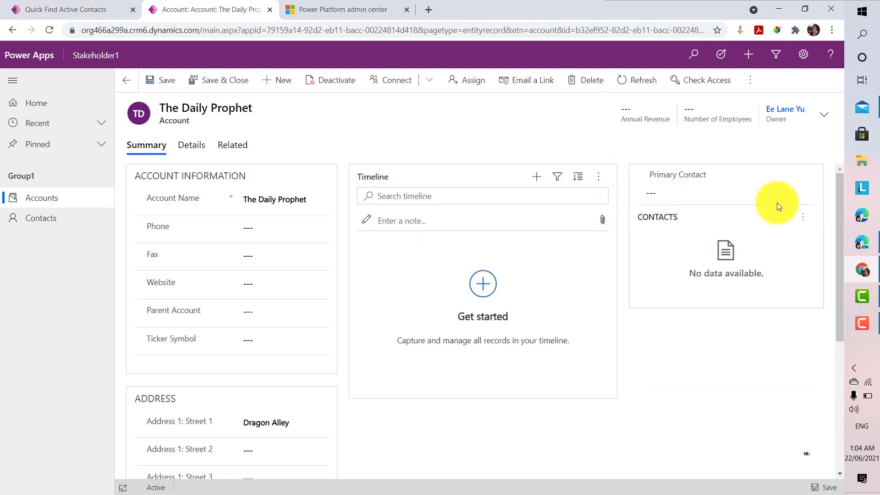
Step: Reopen the advanced lookup for Primary Contact, turn off Filter by related: Company Name and search for "lon"
left_click(805, 196)
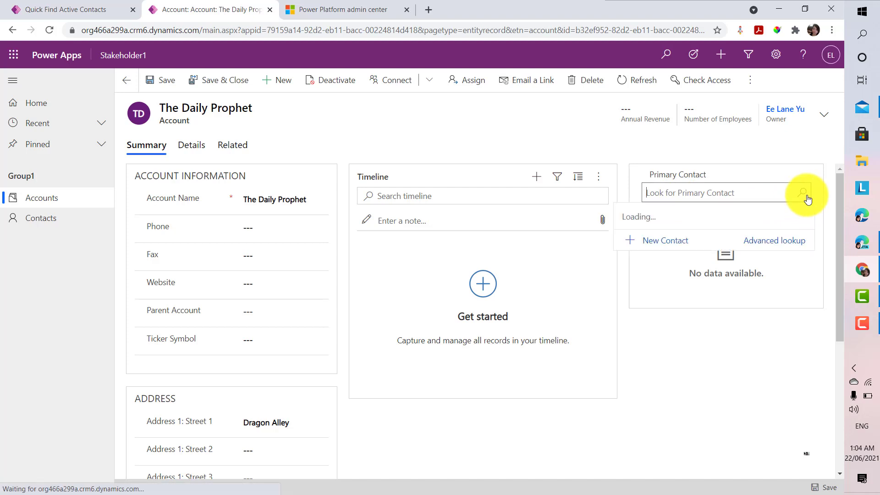
left_click(770, 241)
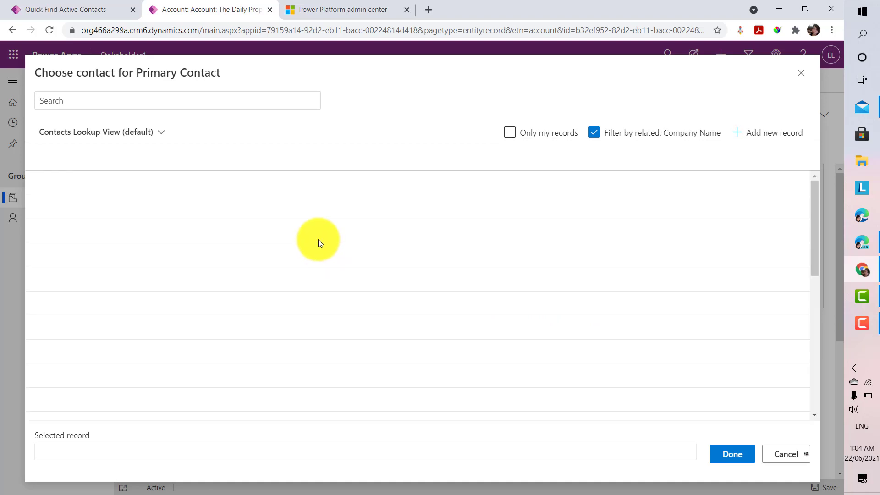
left_click(594, 132)
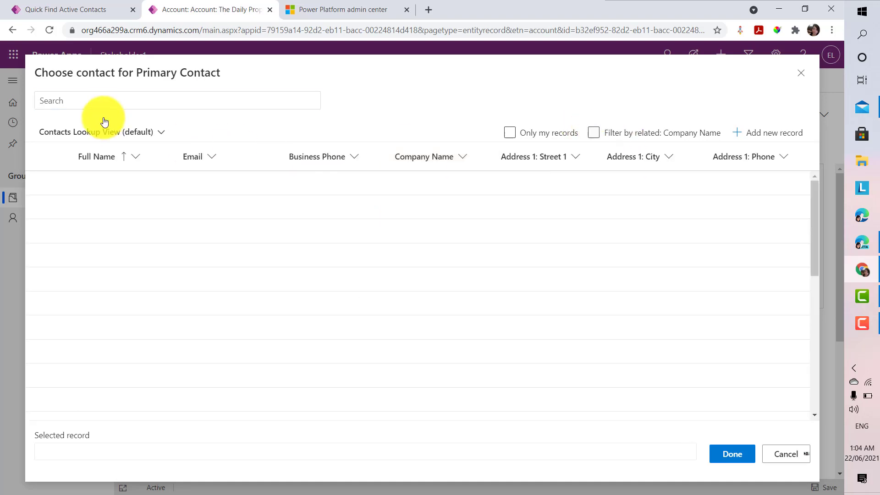
left_click(106, 102)
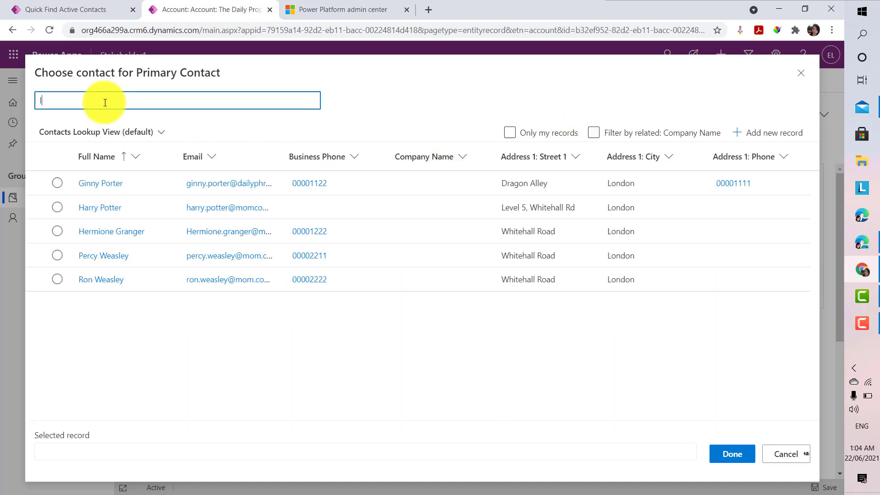
type("lon")
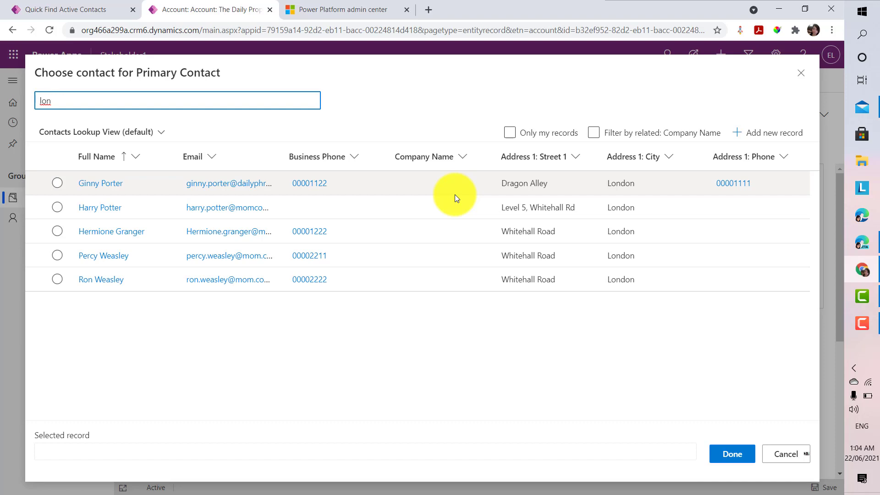
Step: Open the second contact in the lookup results, enter a business phone number, and save and close the record
left_click(116, 212)
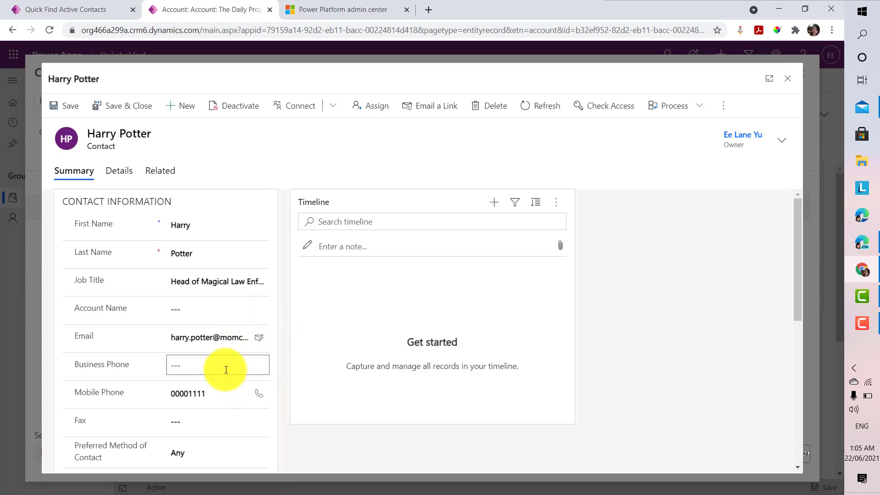
scroll(224, 374, "down", 2)
scroll(225, 373, "up", 2)
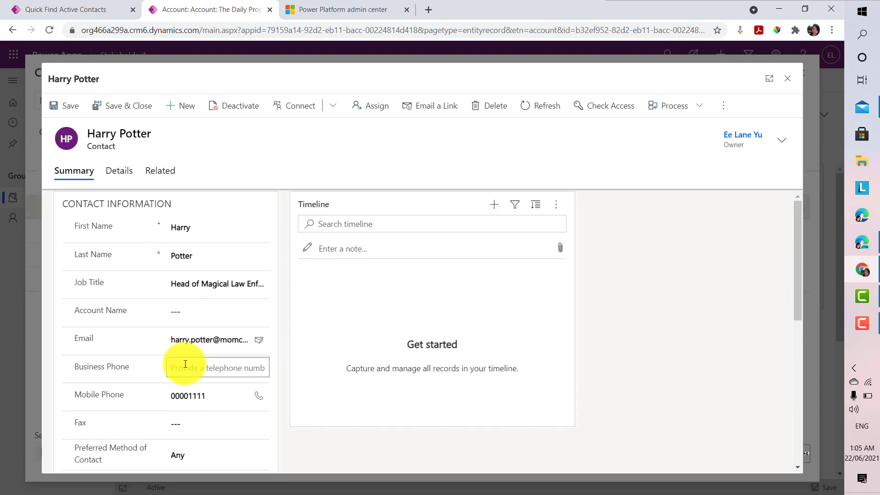
type("00001231")
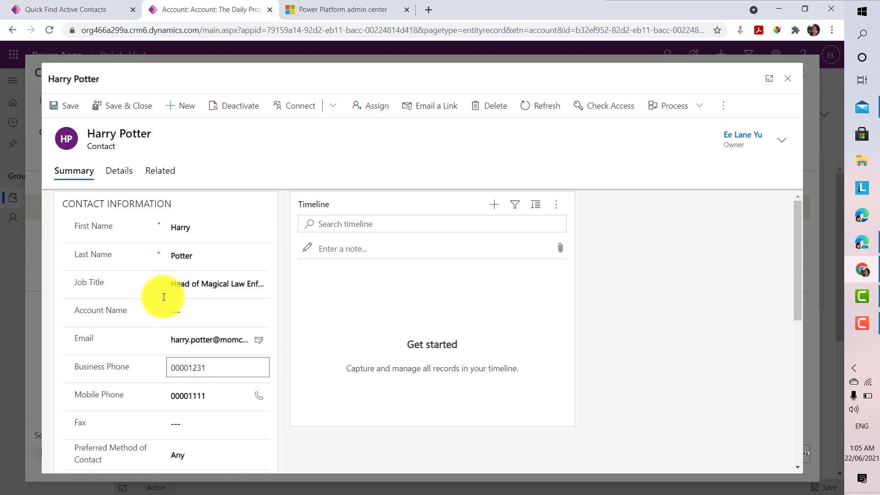
left_click(118, 110)
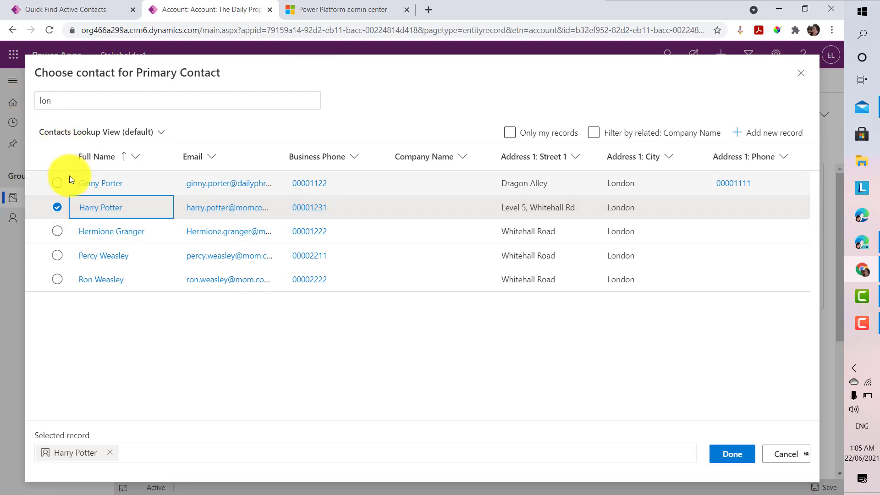
Step: Choose the first listed contact as The Daily Prophet's Primary Contact and save the account
left_click(57, 184)
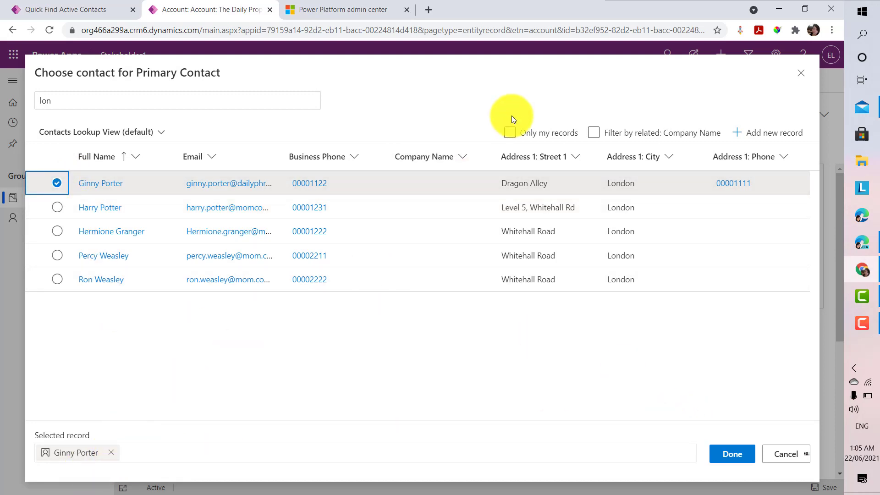
left_click(724, 455)
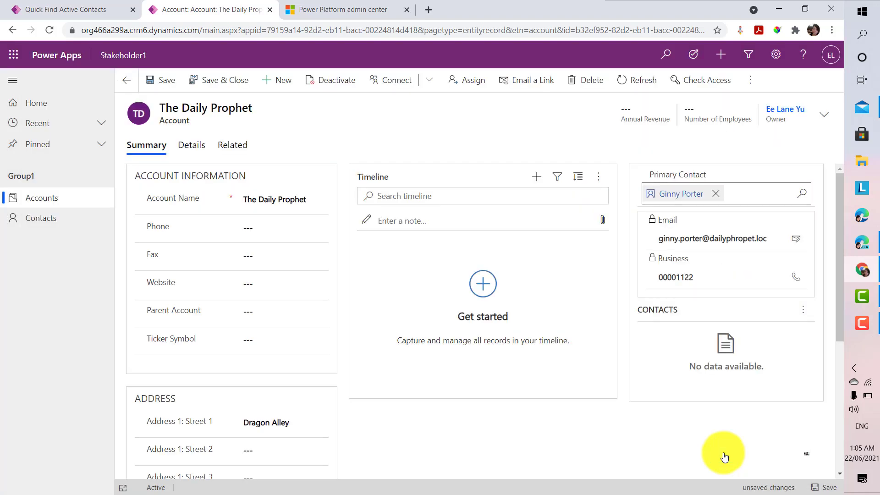
left_click(167, 81)
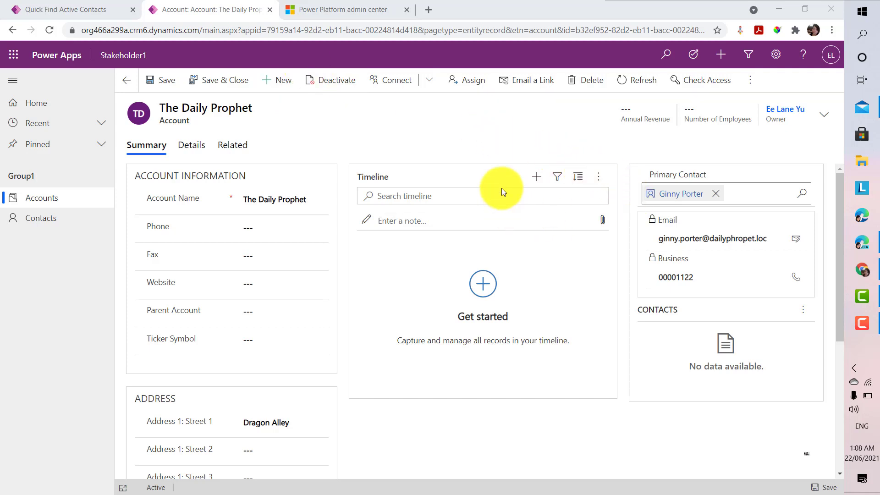
Step: Create a phone call activity from the account's timeline and open the advanced lookup for its Call To field
left_click(539, 180)
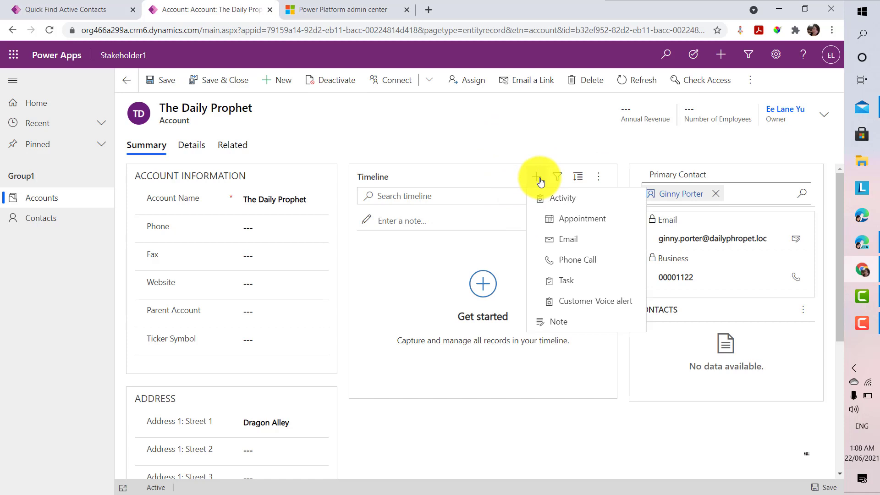
left_click(563, 260)
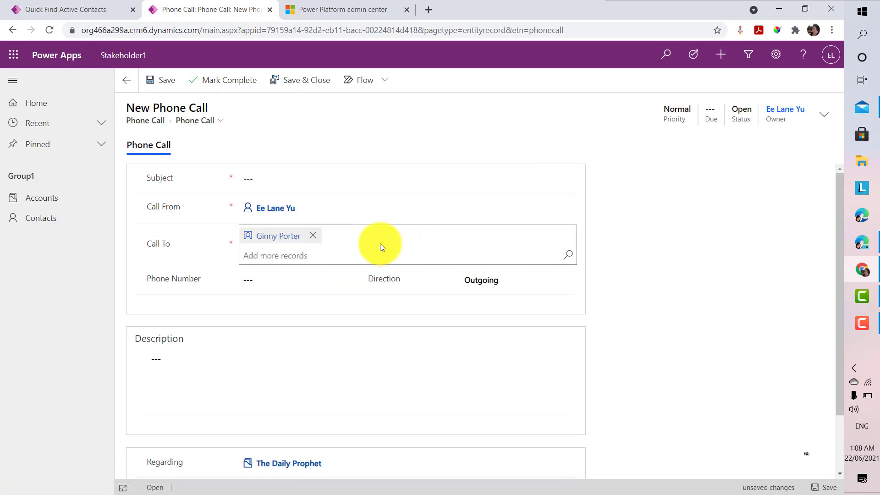
left_click(569, 260)
left_click(515, 420)
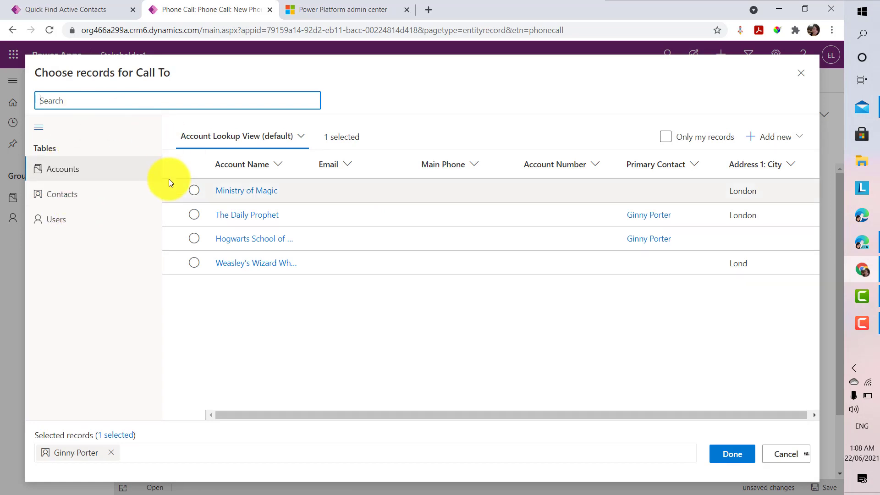
Step: Check the available account views and add The Daily Prophet account to the Call To selection
left_click(301, 137)
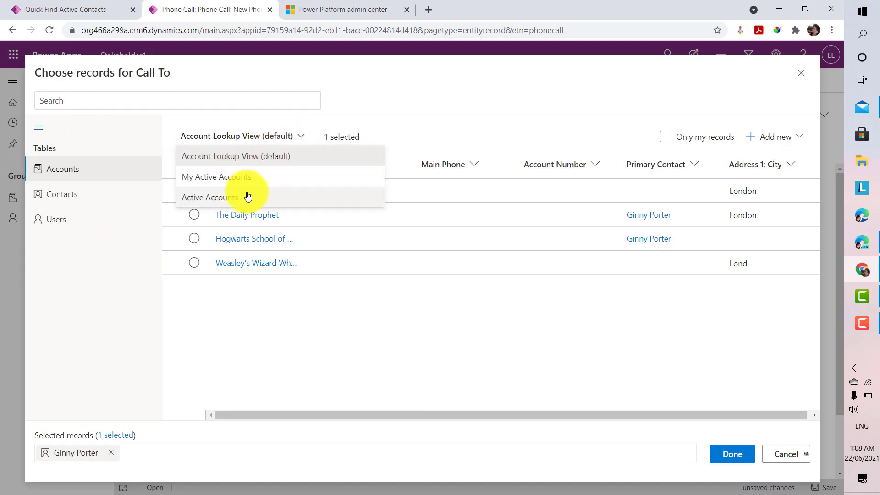
left_click(601, 117)
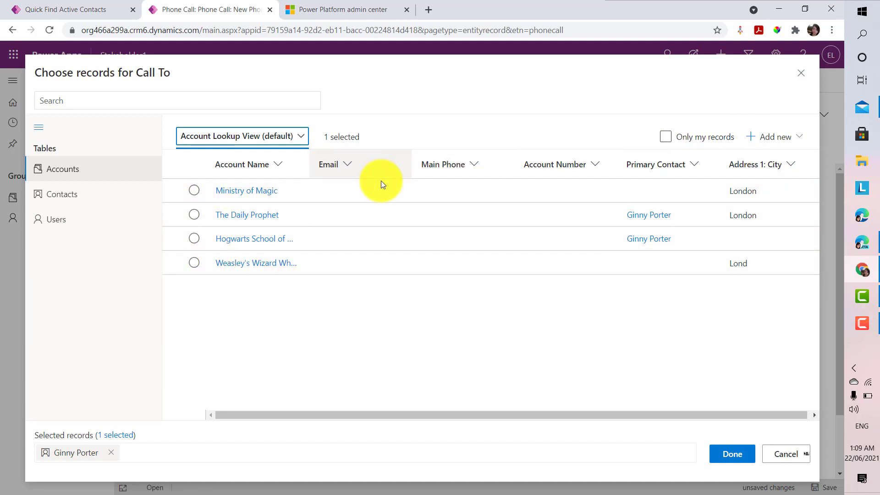
left_click(194, 215)
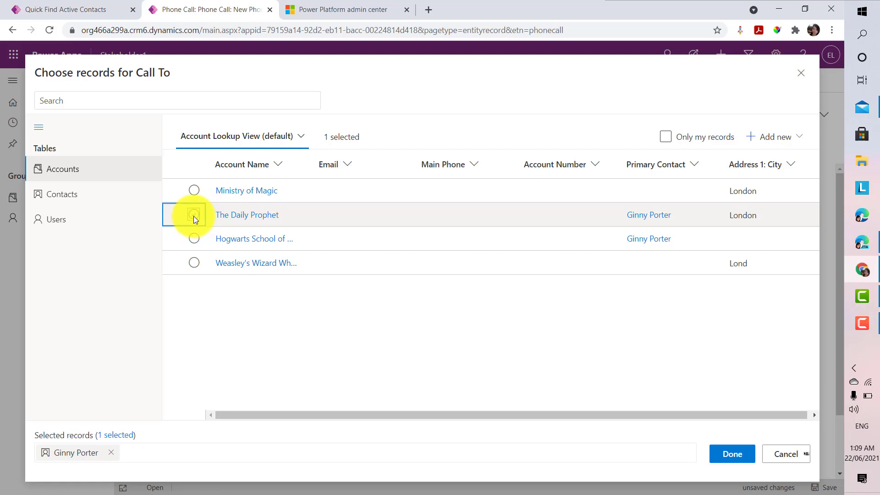
Step: From the Contacts table, add the fourth listed contact to the Call To selection and remove the first listed contact
left_click(86, 204)
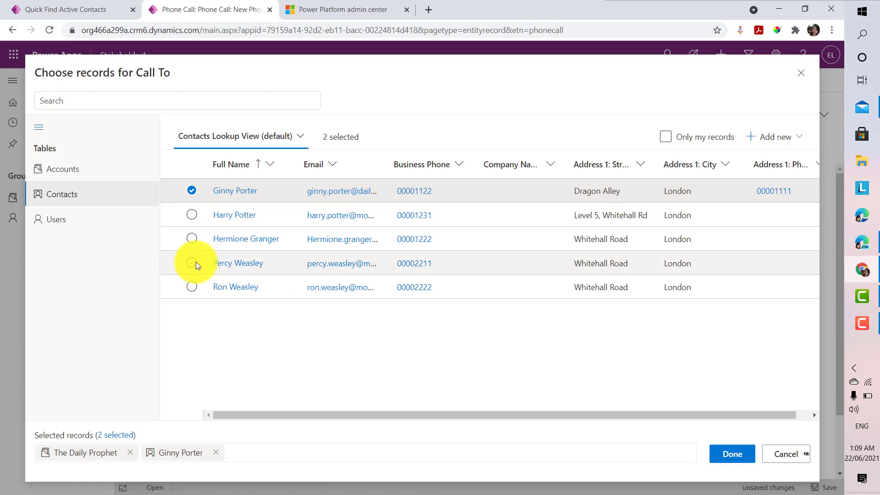
left_click(195, 262)
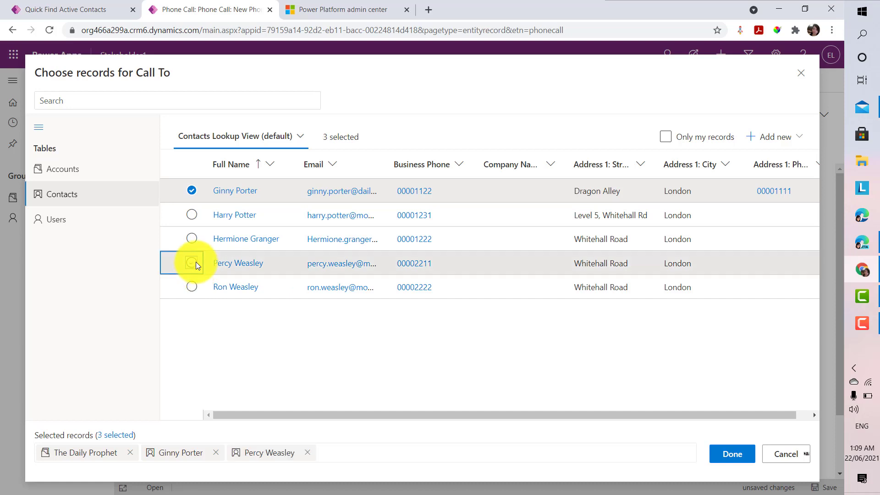
left_click(192, 191)
Step: Browse the Users table, search it for "eel", and clear the search
left_click(75, 220)
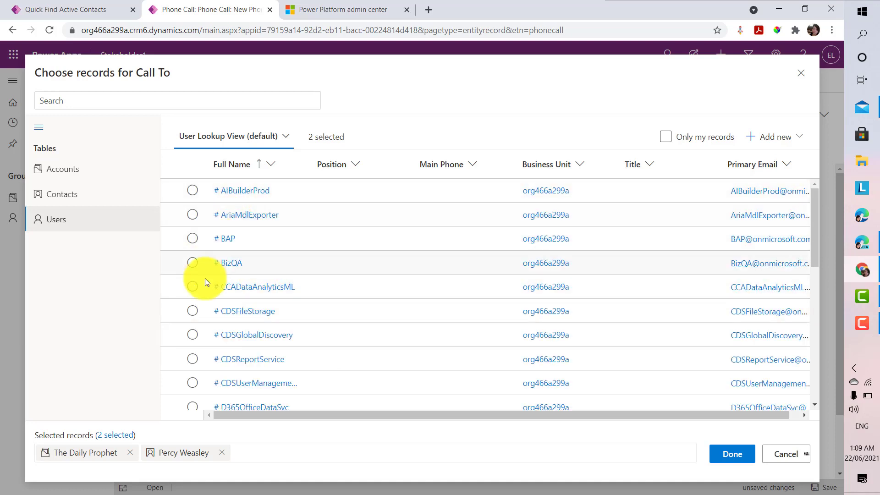
scroll(237, 337, "down", 3)
scroll(237, 337, "up", 2)
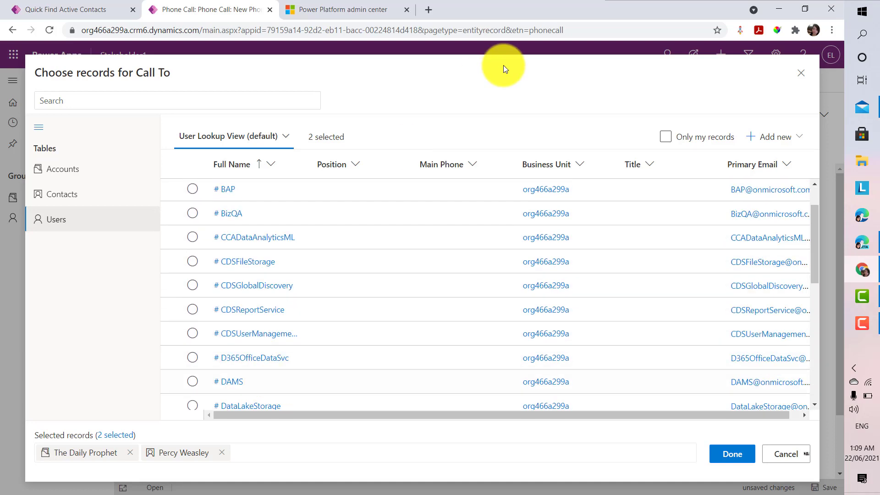
left_click(223, 100)
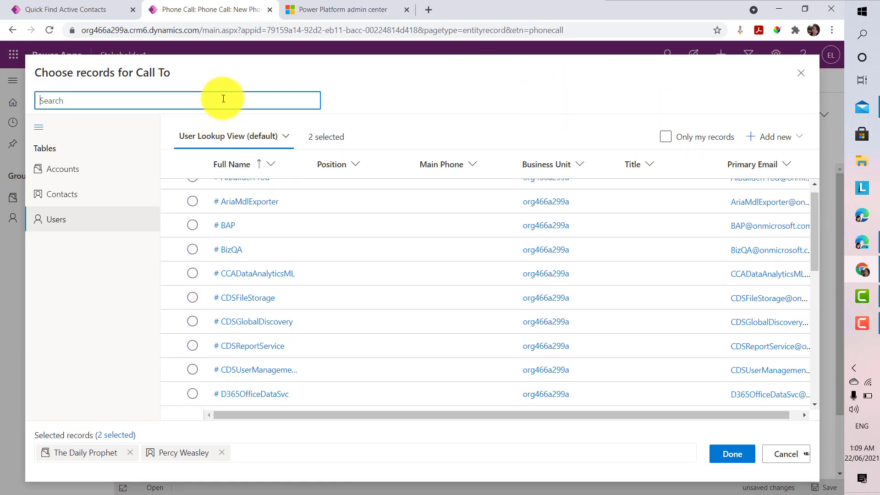
type("ee")
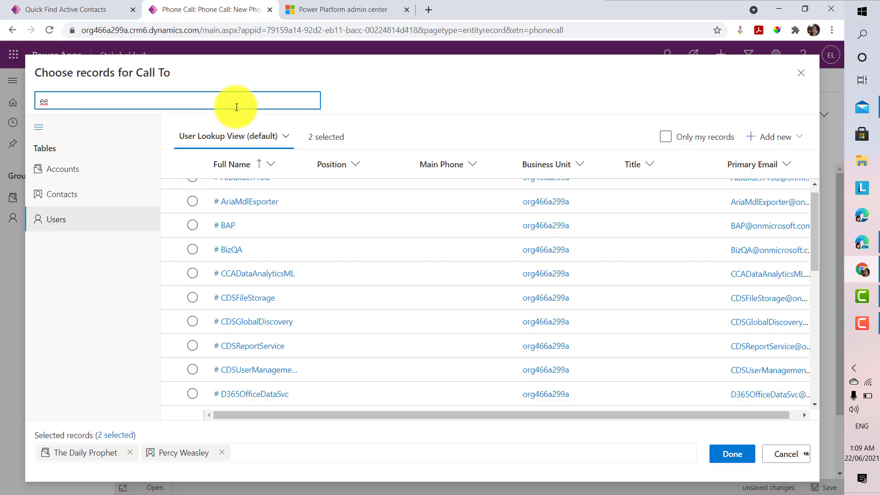
type("l")
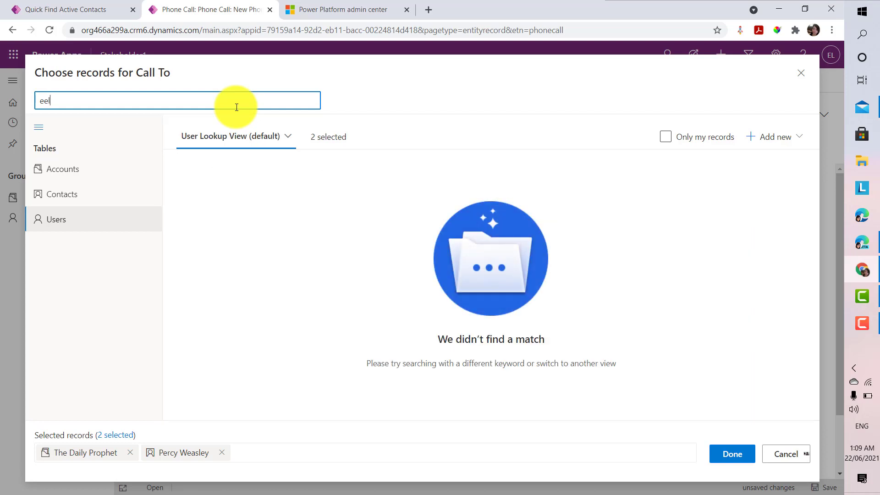
key("BackSpace")
key("BackSpace")
key("BackSpace")
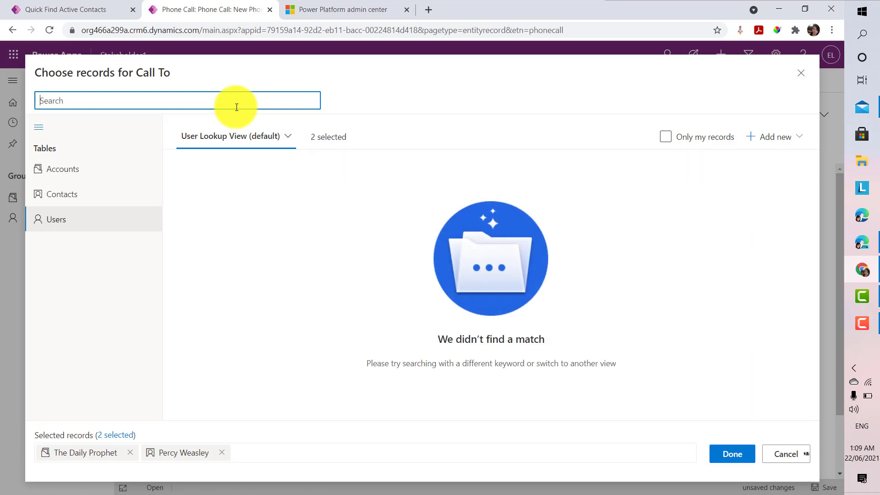
Step: Check the available user views, search the Users table for "can", and clear the search
left_click(102, 223)
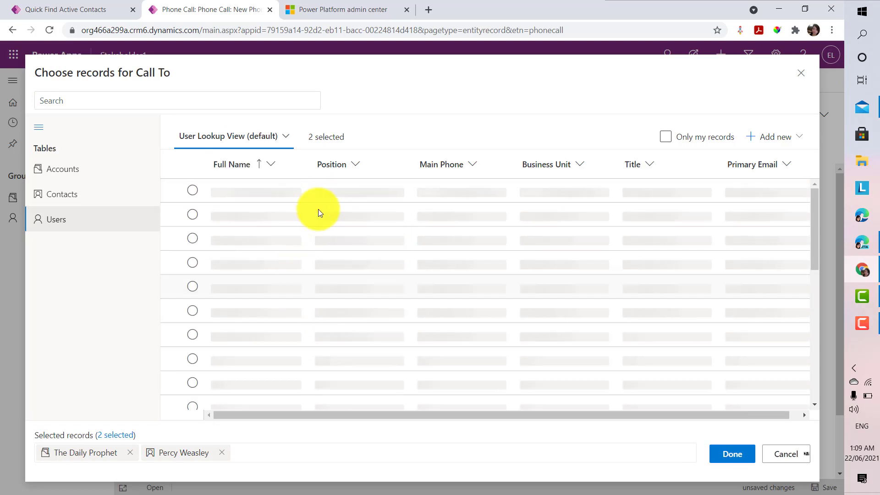
left_click(290, 139)
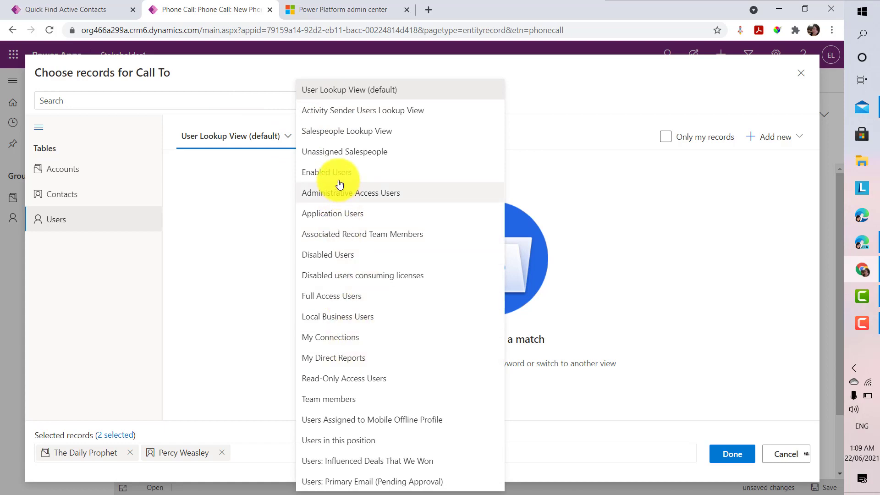
left_click(195, 98)
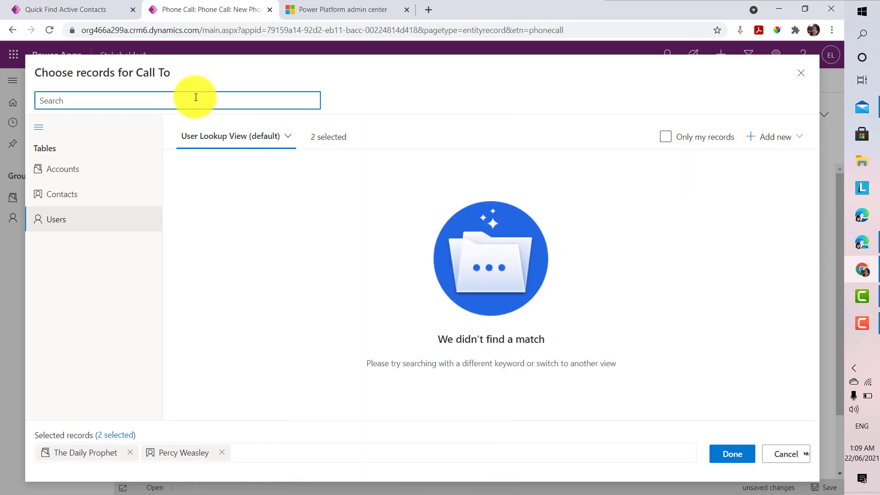
type("can")
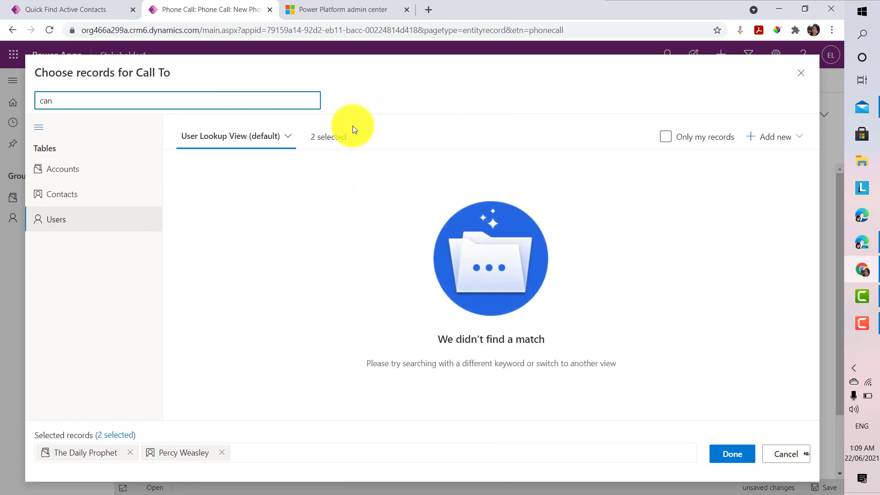
left_click(292, 140)
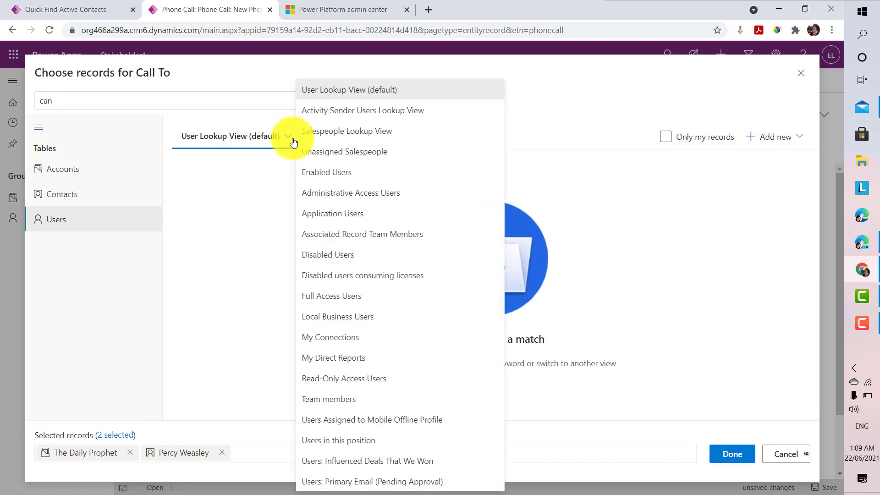
left_click(179, 101)
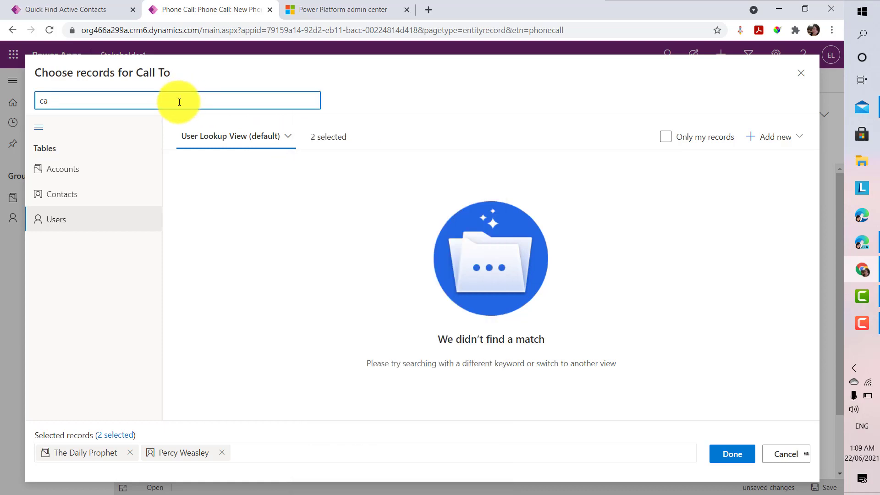
key("BackSpace")
key("BackSpace")
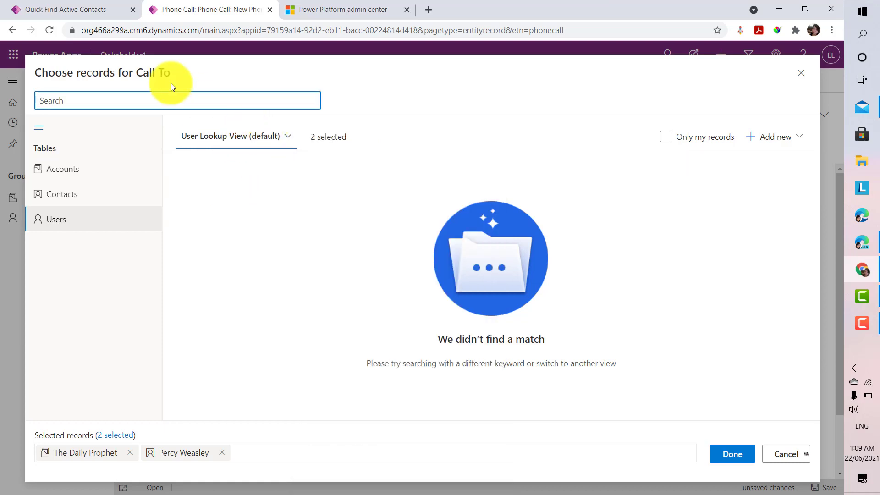
Step: View the Users table in the Full Access Users view and return to its default lookup view
left_click(286, 142)
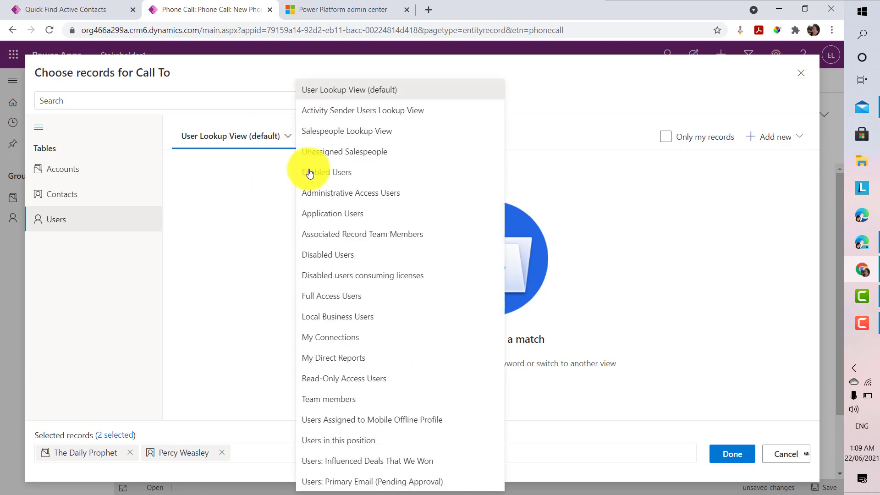
left_click(345, 298)
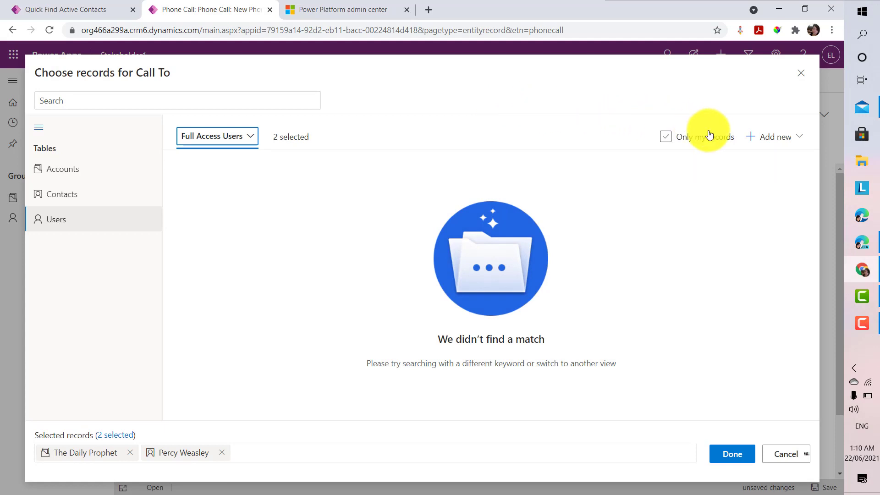
left_click(70, 204)
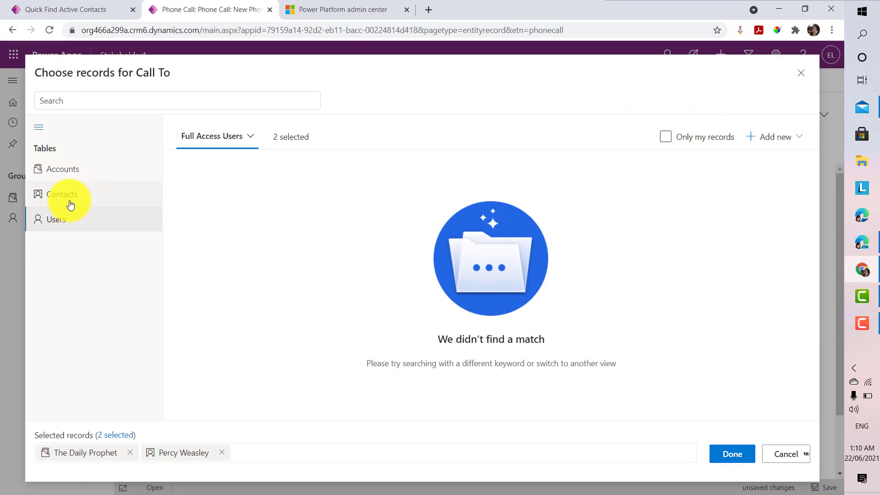
left_click(94, 220)
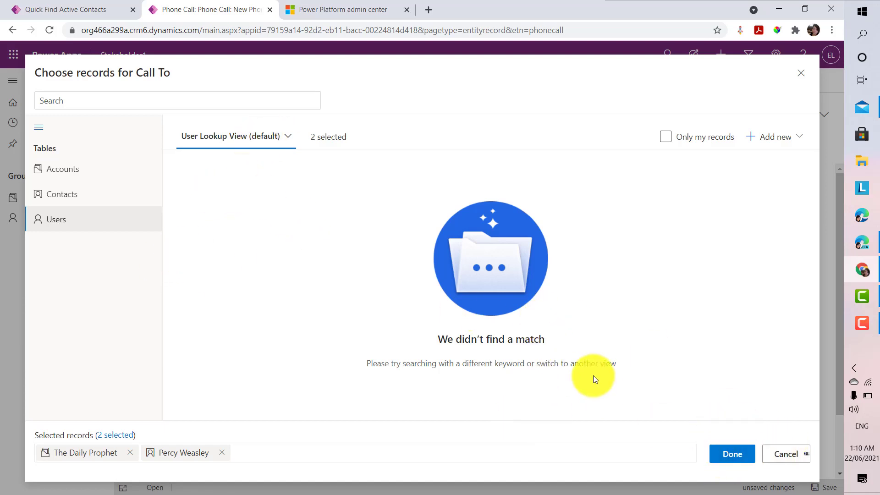
Step: Apply the selected records to Call To and reopen its advanced lookup on the Users table
left_click(732, 455)
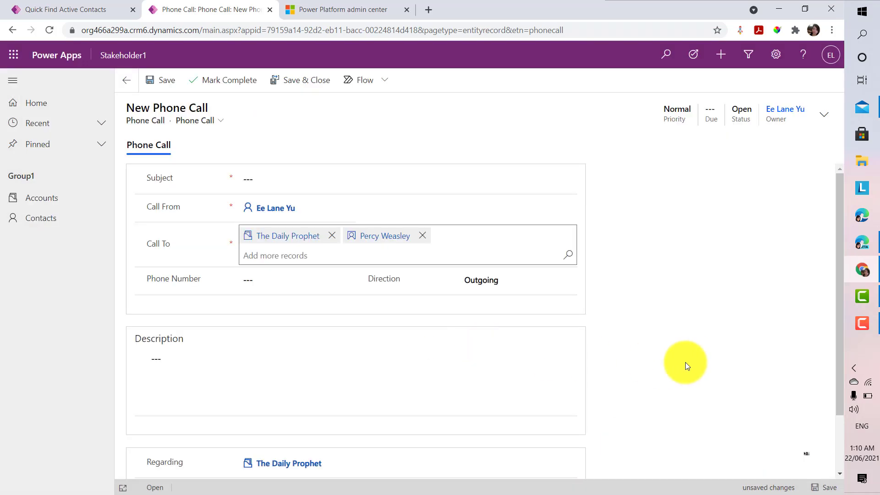
left_click(568, 261)
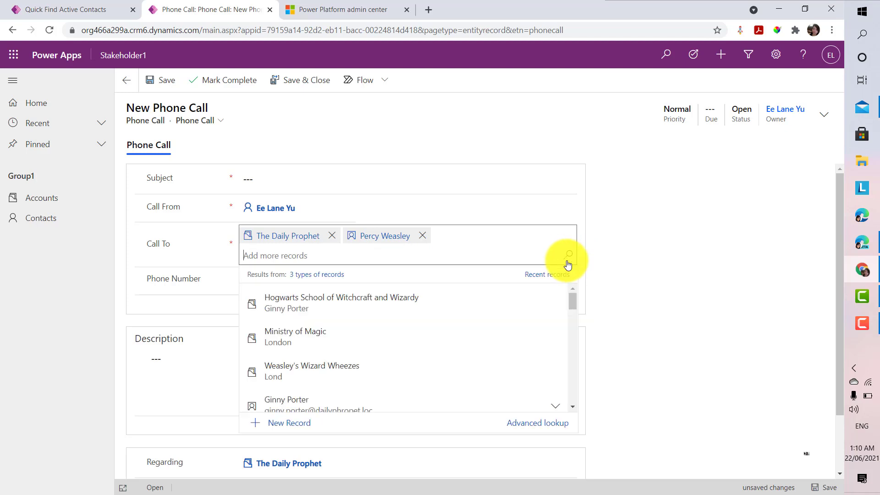
left_click(534, 429)
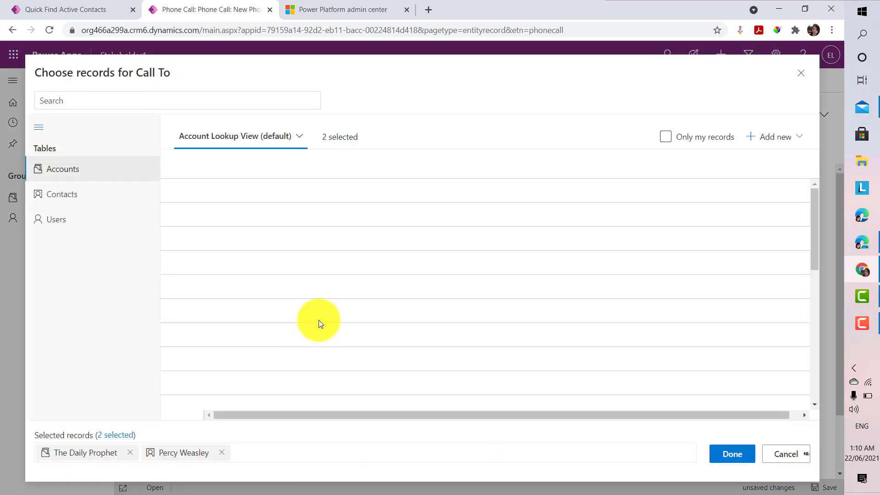
left_click(72, 224)
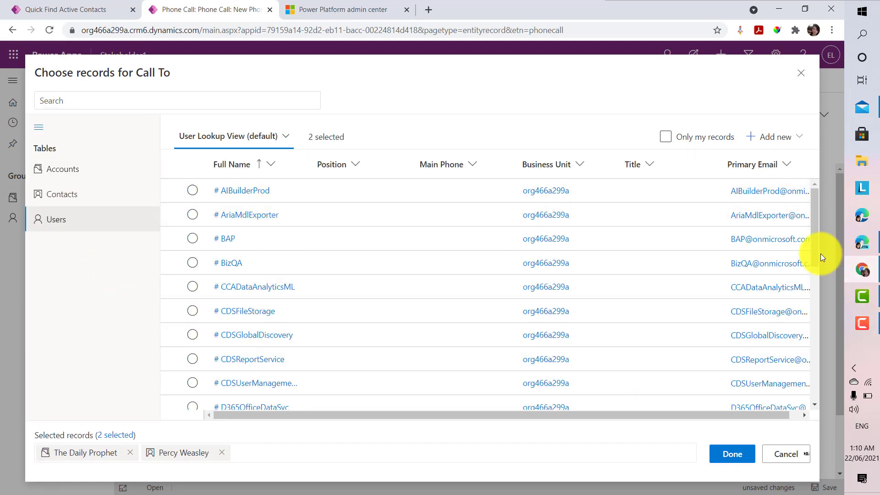
Step: Search the Users table for "pow", add # PowerVirtualAgentsProd to the selection, and clear the search
left_click_drag(813, 250, 809, 447)
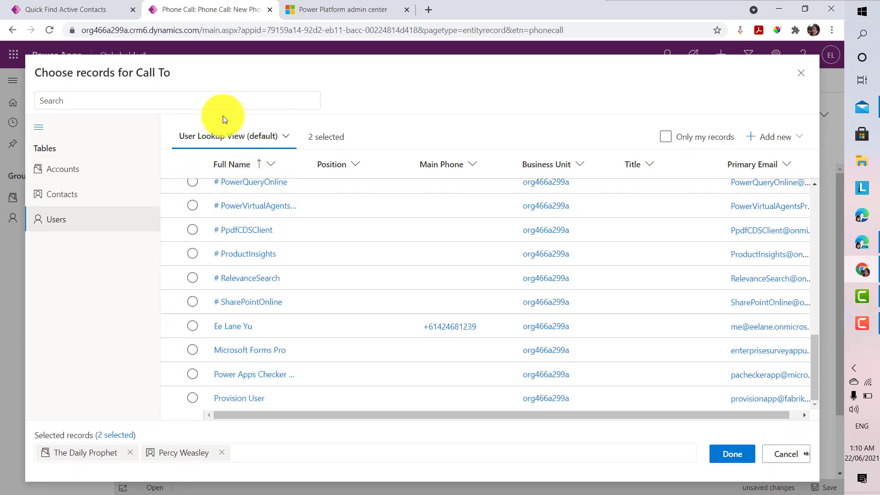
left_click(213, 100)
type("pow")
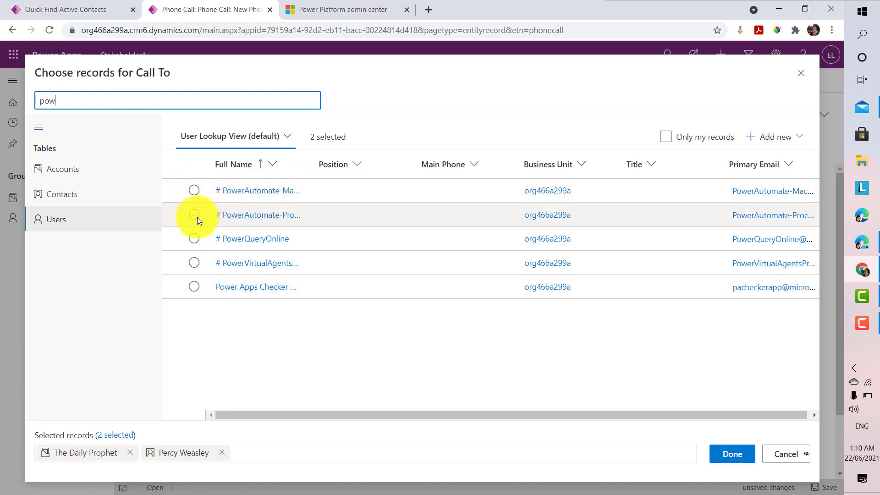
left_click(194, 262)
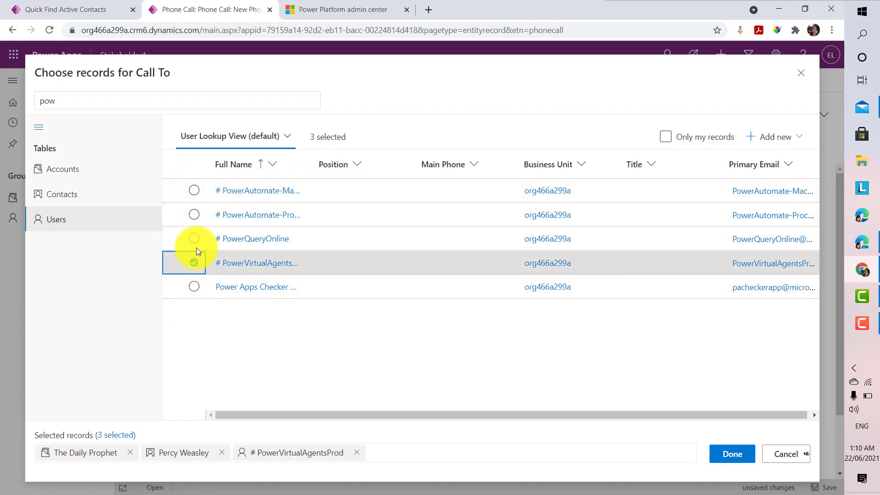
double_click(148, 107)
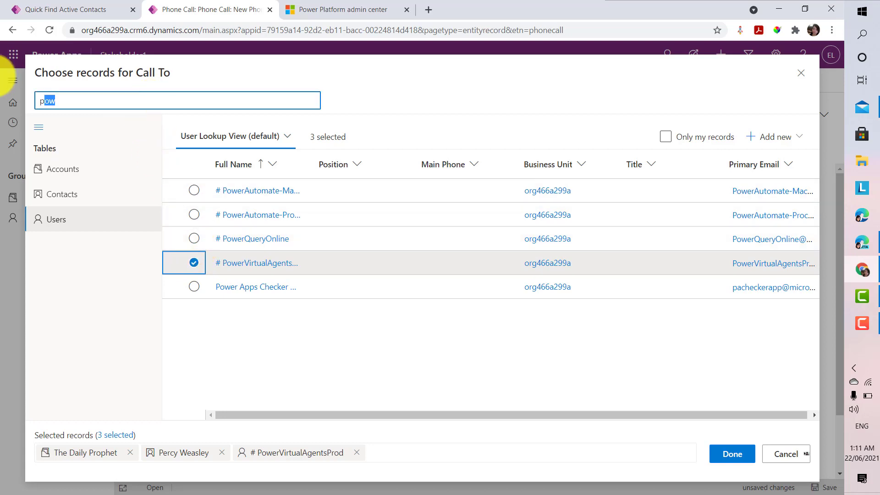
key("BackSpace")
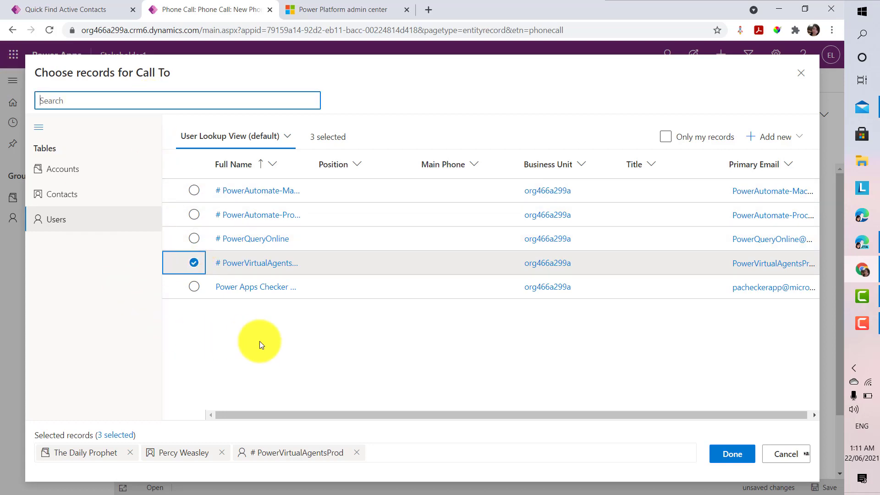
Step: Sort the user results by Full Name and by Title, both Z to A, and cancel the lookup
left_click(260, 341)
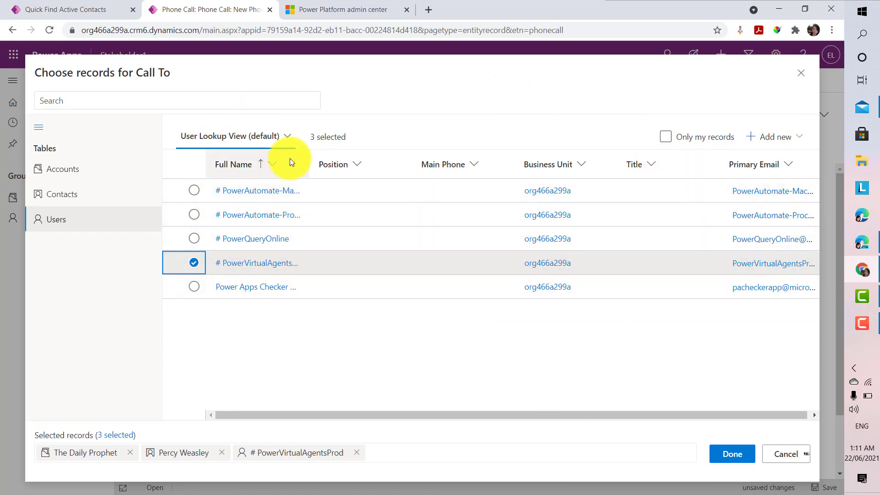
left_click(233, 161)
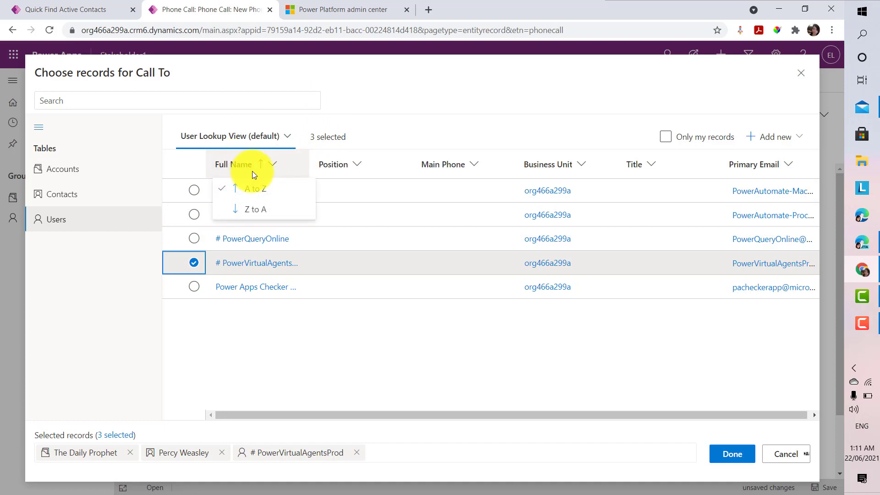
left_click(264, 203)
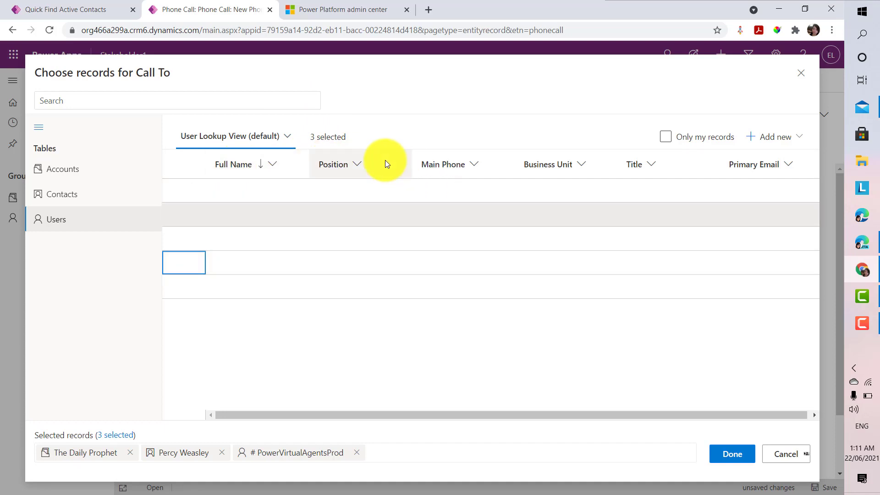
left_click(648, 158)
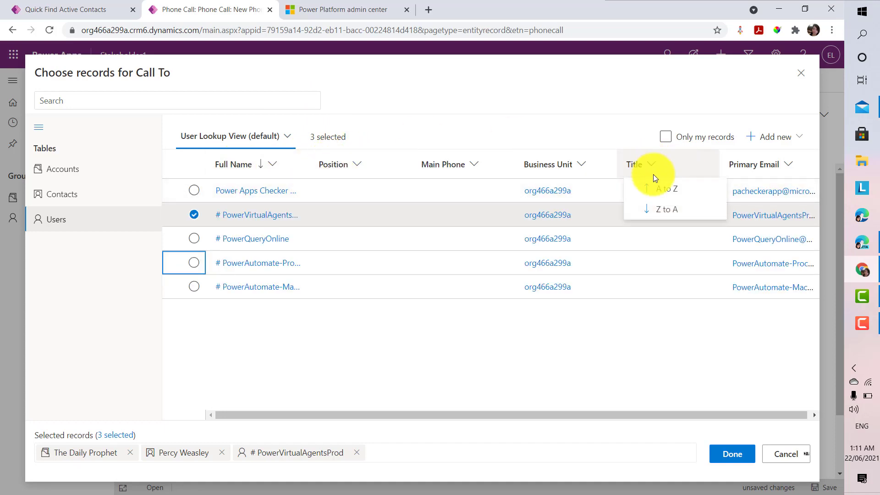
left_click(658, 209)
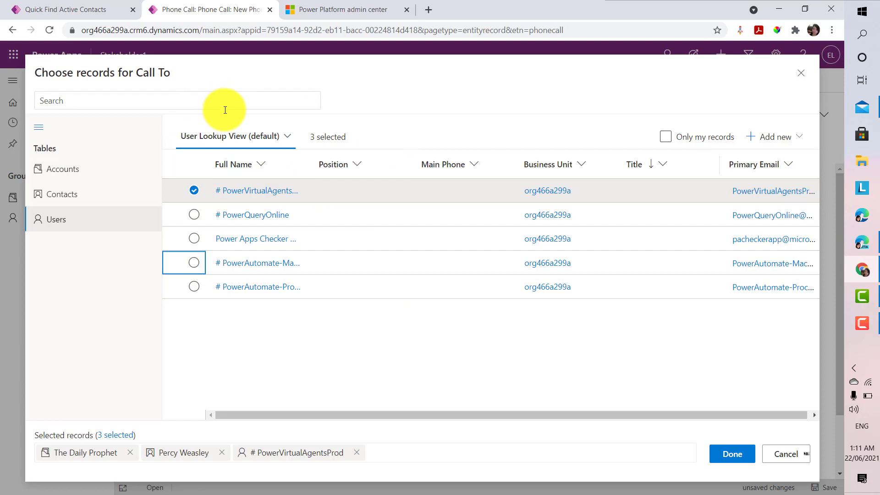
left_click(786, 453)
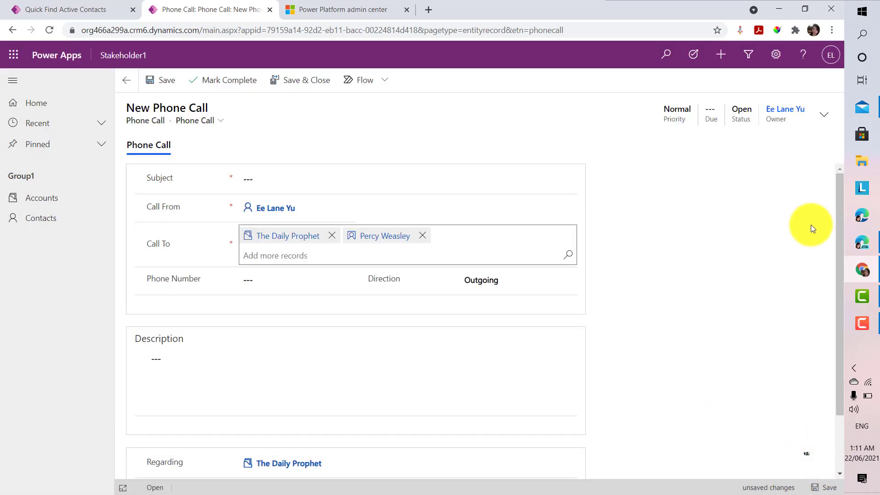
mouse_move(870, 245)
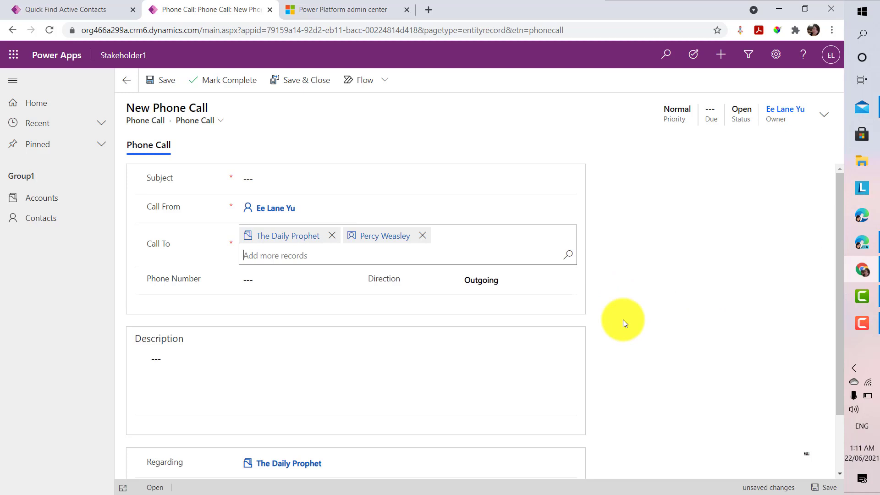
Step: Set the new phone call's subject to "abc" and save the record
scroll(628, 363, "down", 2)
scroll(497, 273, "up", 2)
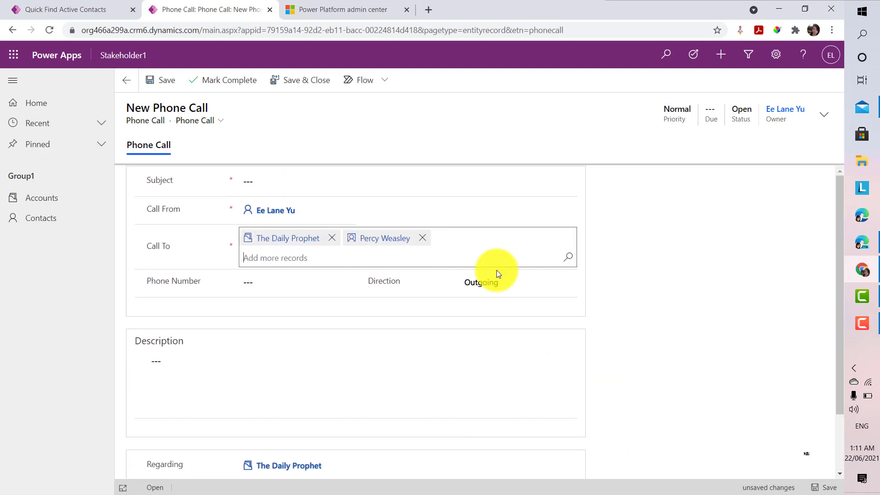
left_click(165, 82)
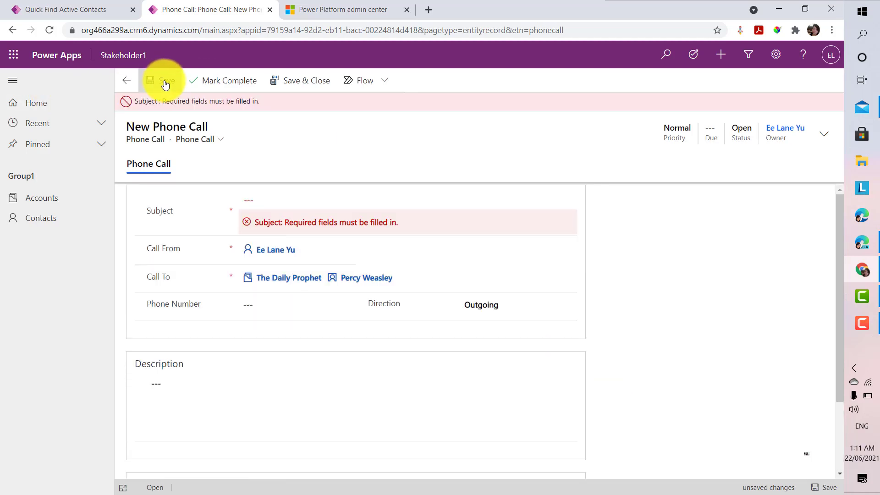
left_click(319, 205)
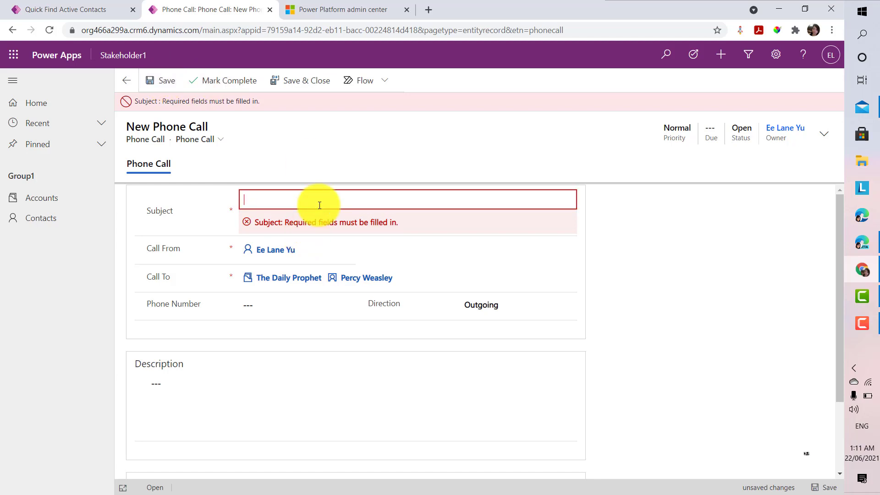
type("abc")
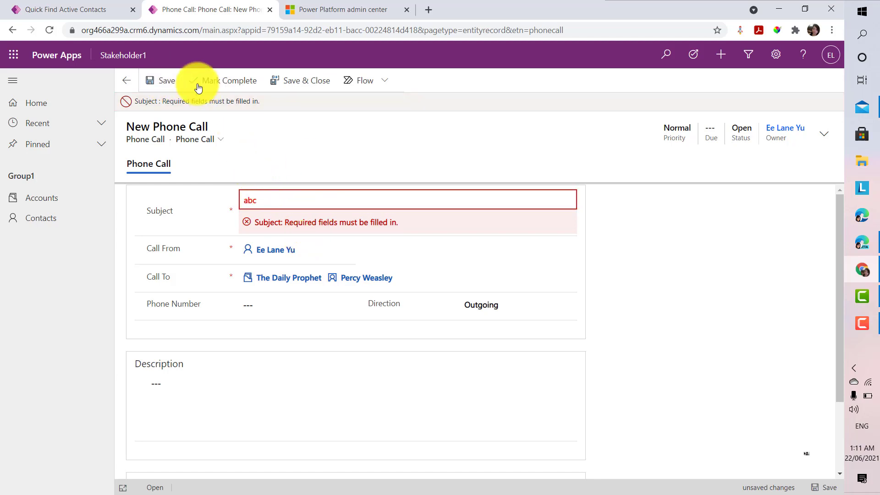
left_click(166, 81)
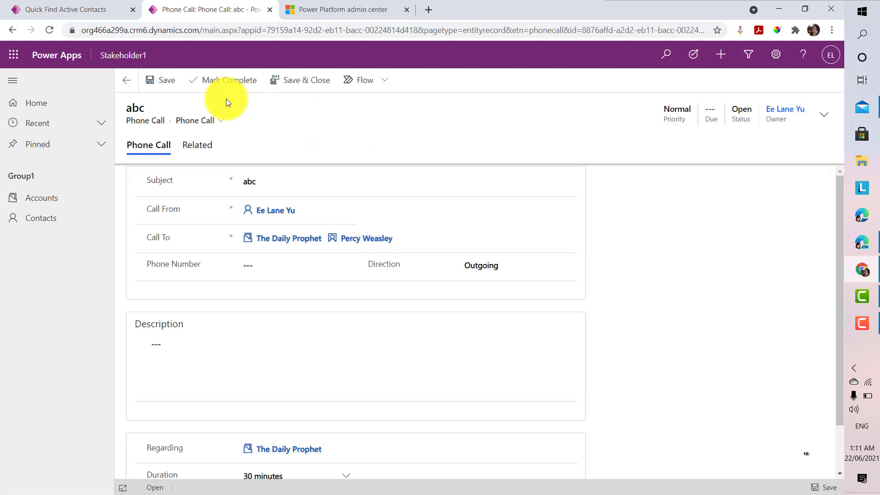
Step: Return to The Daily Prophet account and open the advanced lookup for its Primary Contact
left_click(128, 82)
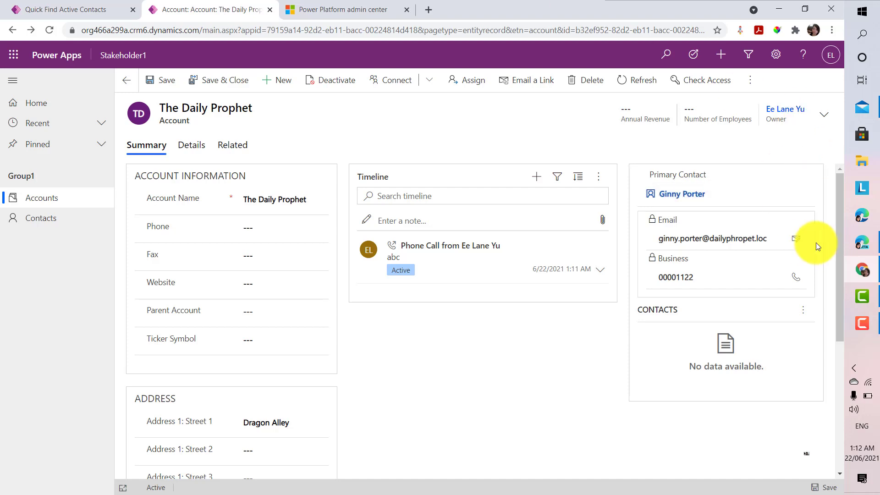
left_click(804, 186)
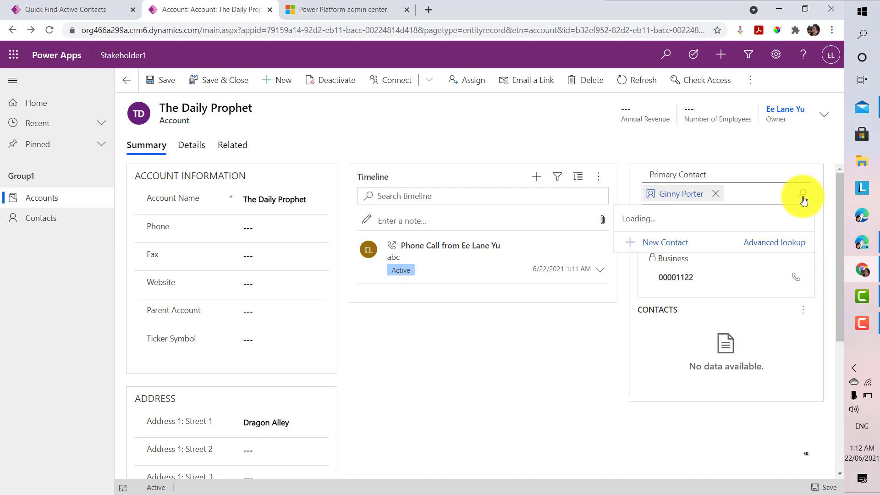
left_click(779, 242)
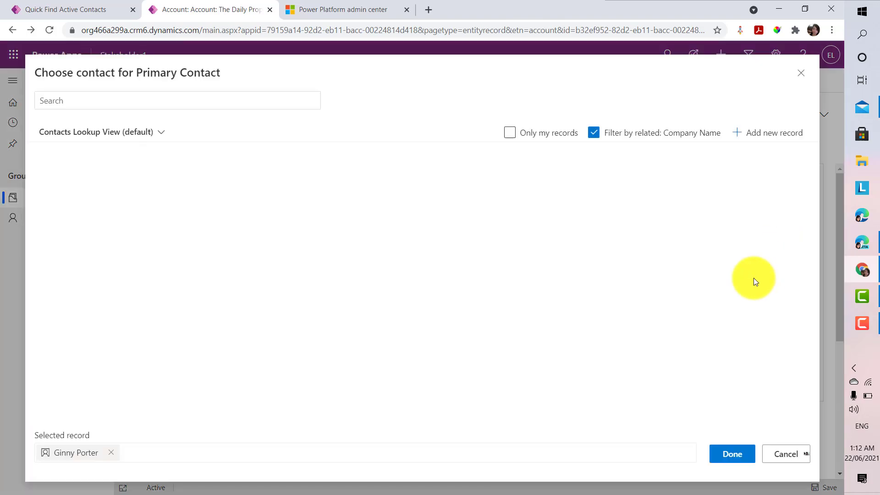
Step: Turn off the Company Name related filter and check the available contact views, keeping Contacts Lookup View
left_click(155, 133)
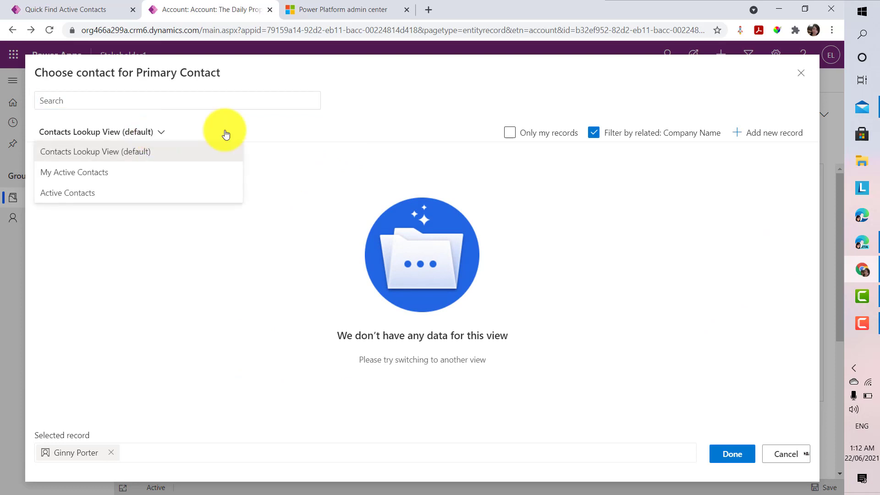
left_click(594, 133)
left_click(164, 133)
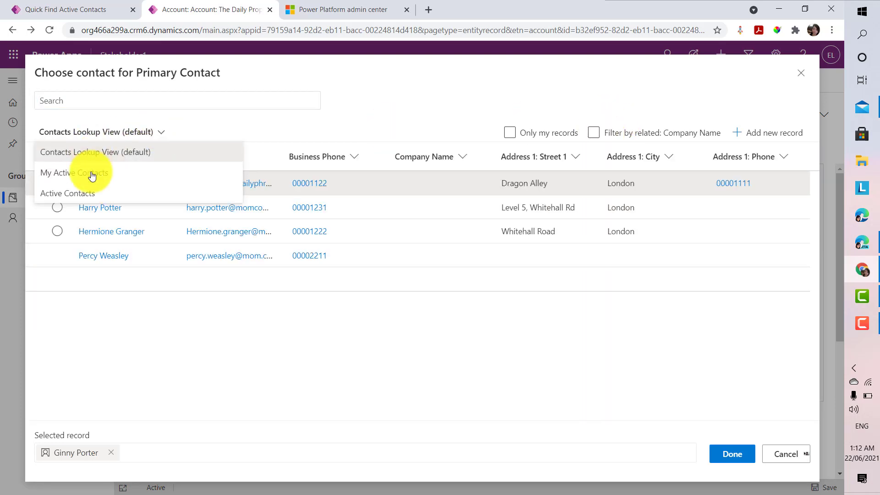
left_click(323, 120)
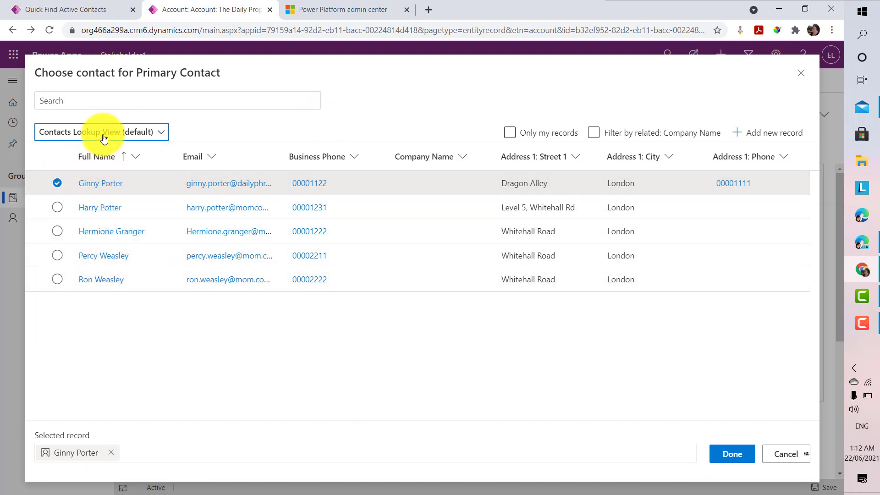
Step: Search the Primary Contact lookup for "her" and clear the search
left_click(107, 100)
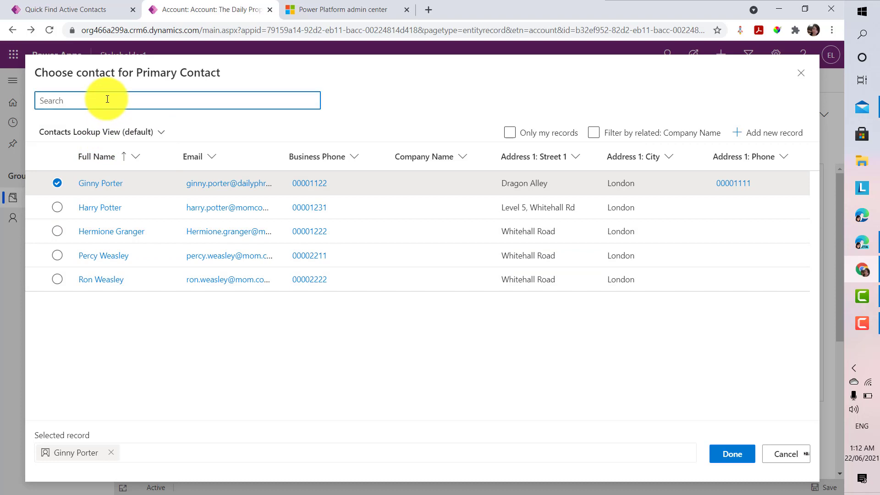
type("her")
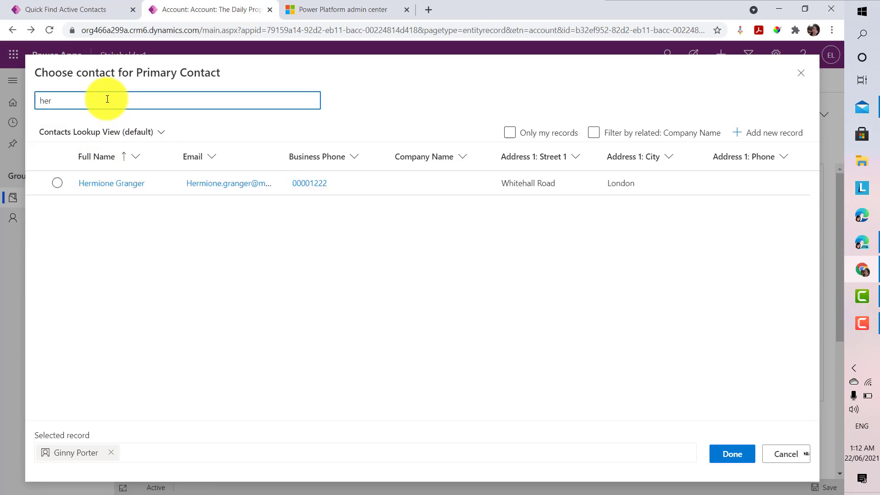
key("BackSpace")
key("BackSpace")
key("BackSpace")
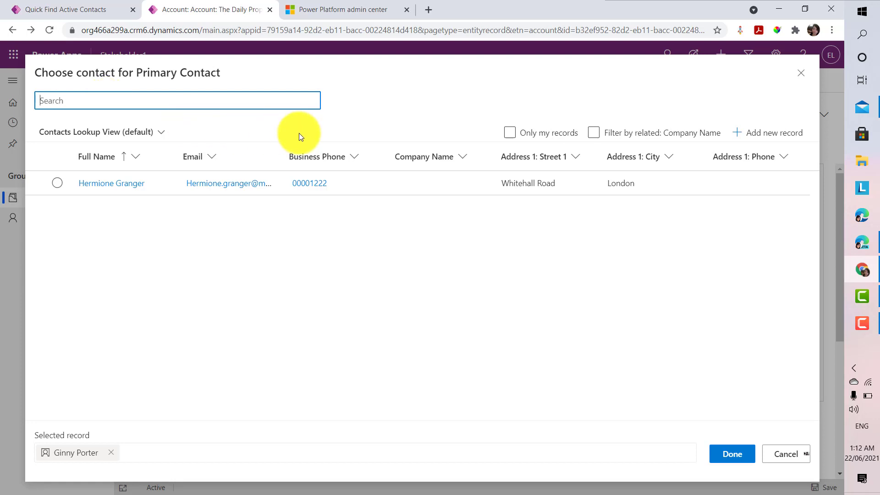
Step: Search the contacts for "ion" and replace that search with "gran"
left_click(419, 105)
left_click(141, 103)
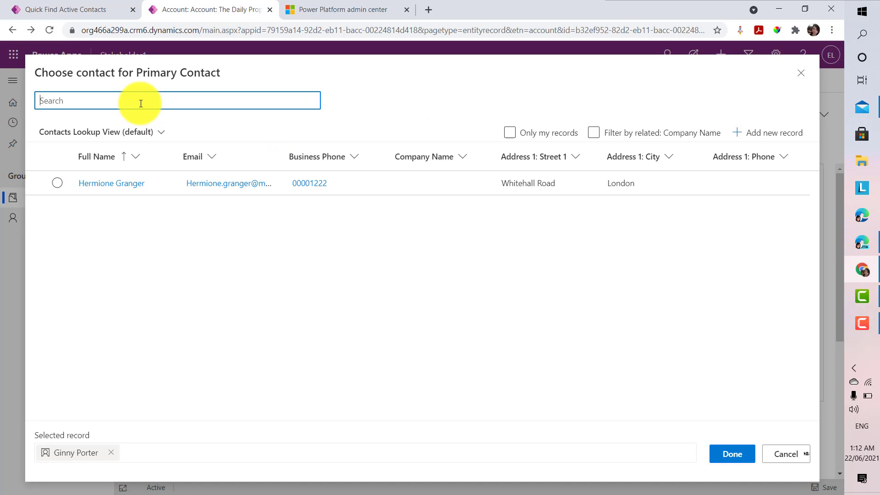
type("ion")
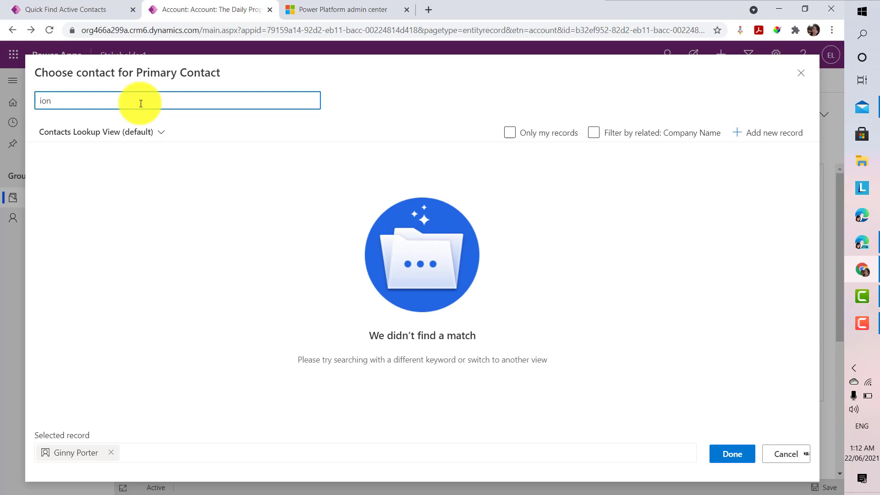
key("BackSpace")
key("BackSpace")
key("BackSpace")
type("gran")
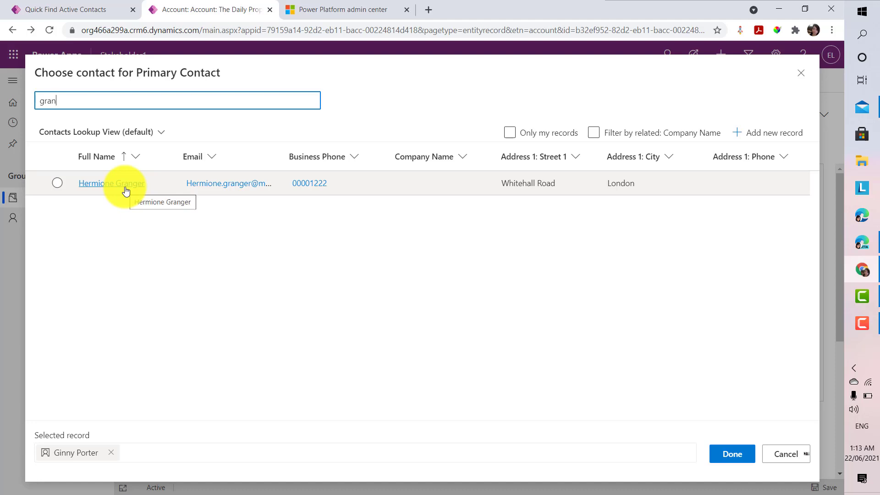
Step: Replace the contact search text with "do" and change it to "lon"
left_click_drag(135, 99, 0, 51)
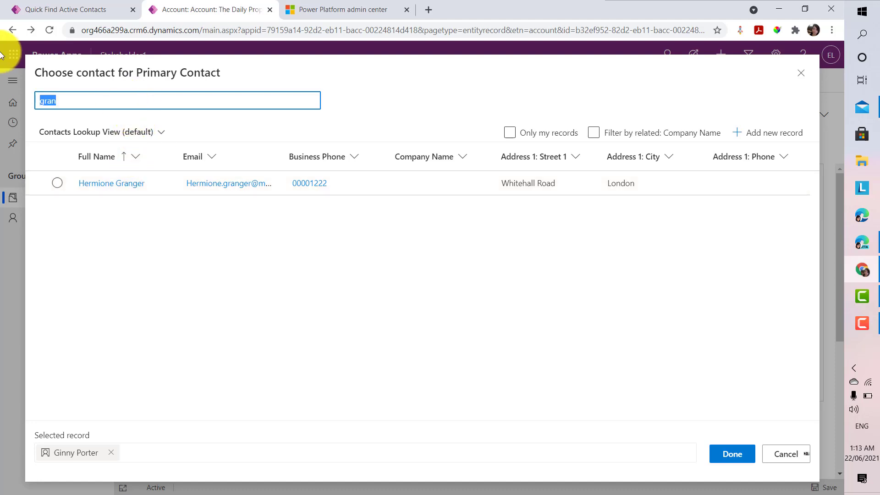
key("BackSpace")
type("don")
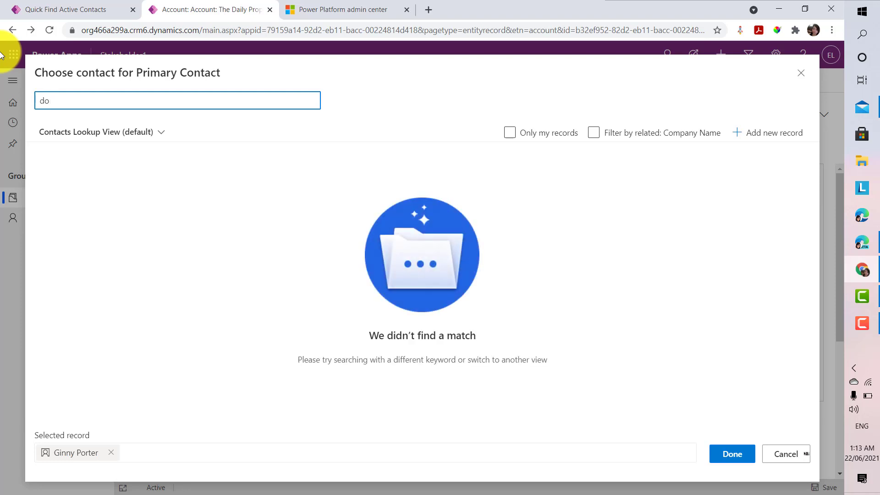
key("BackSpace")
key("BackSpace")
type("lon")
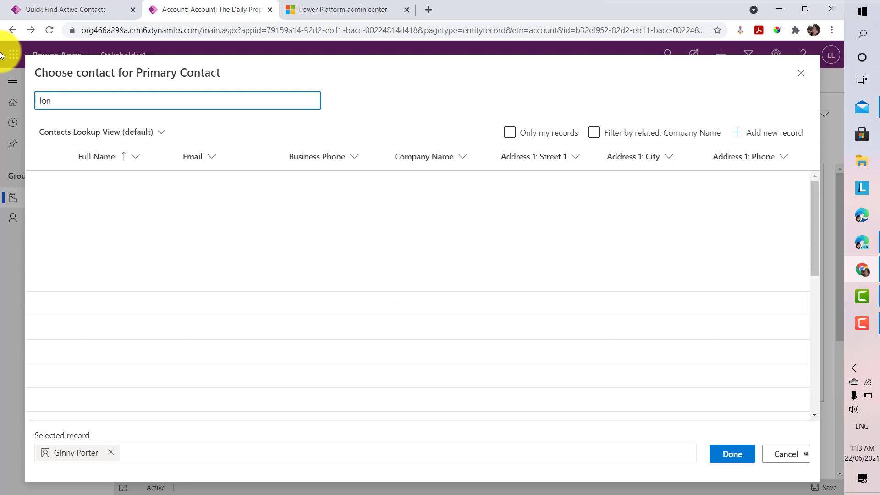